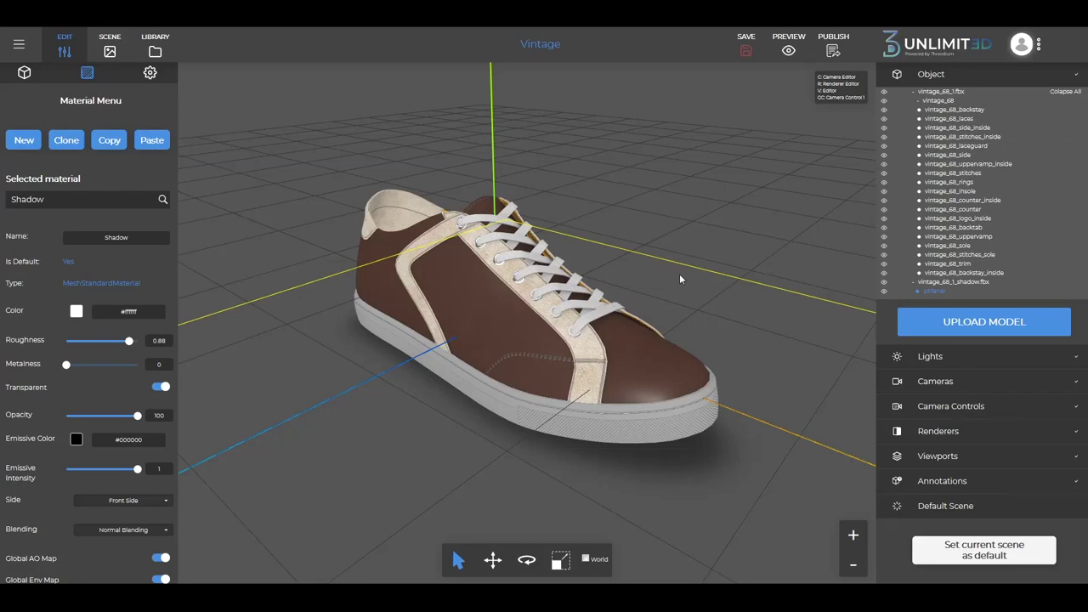
Orbit the Vintage shoe, then load its last published version on the Publish page.
click(710, 246)
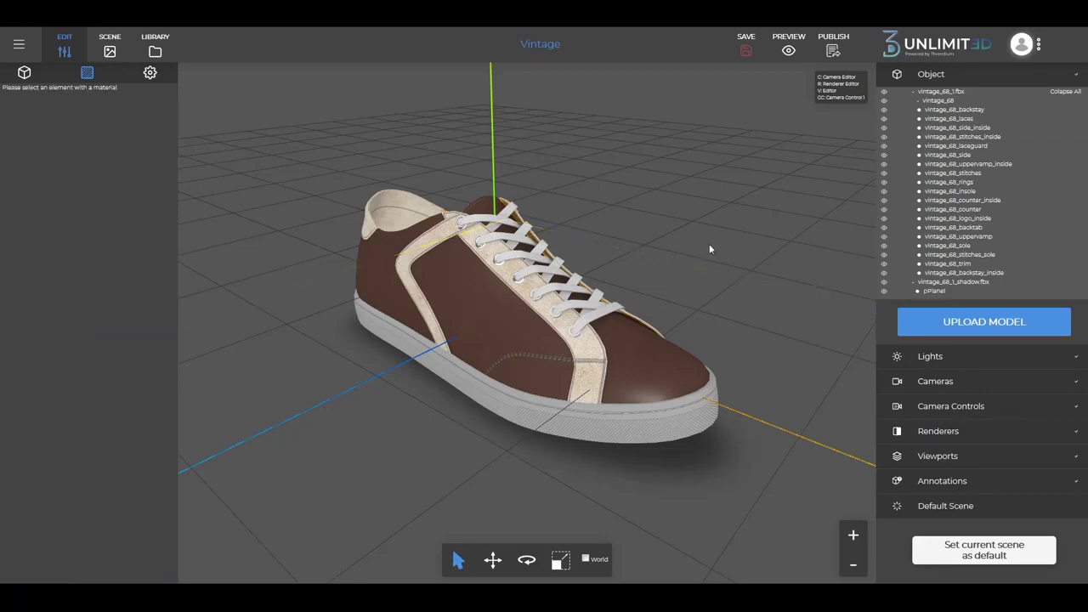
drag(721, 243, 553, 244)
mouse_move(787, 223)
mouse_down()
mouse_move(553, 233)
mouse_move(678, 225)
mouse_move(591, 214)
mouse_move(740, 241)
mouse_move(734, 276)
mouse_up()
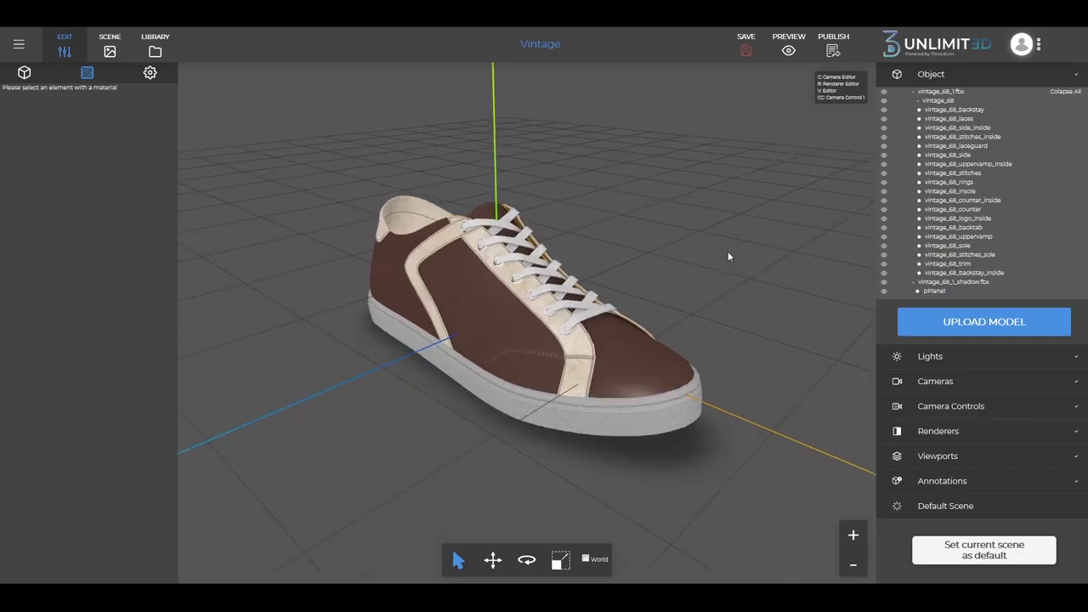
click(833, 50)
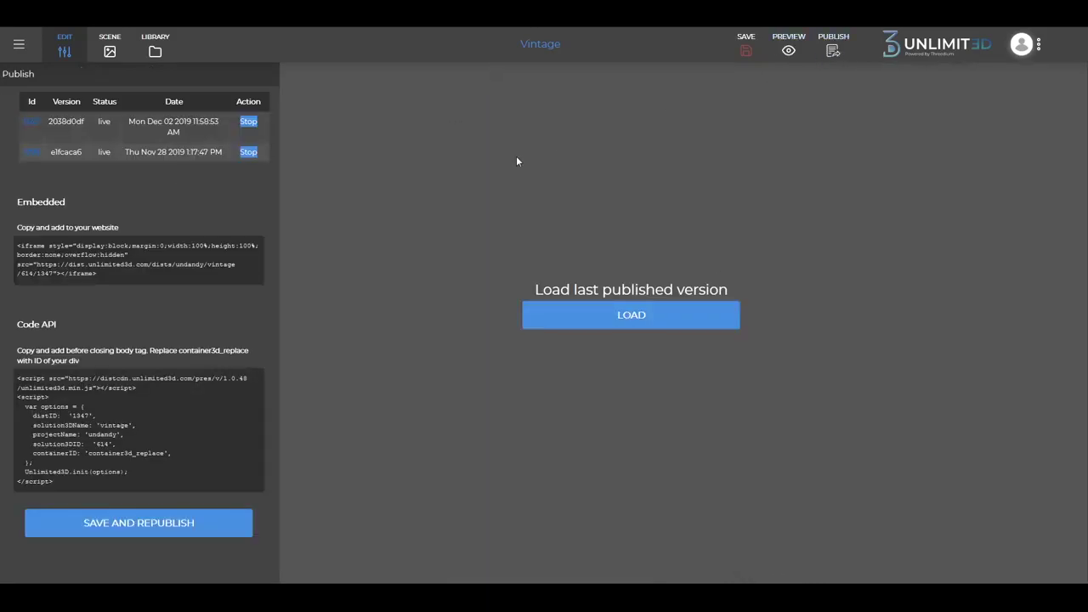
click(617, 319)
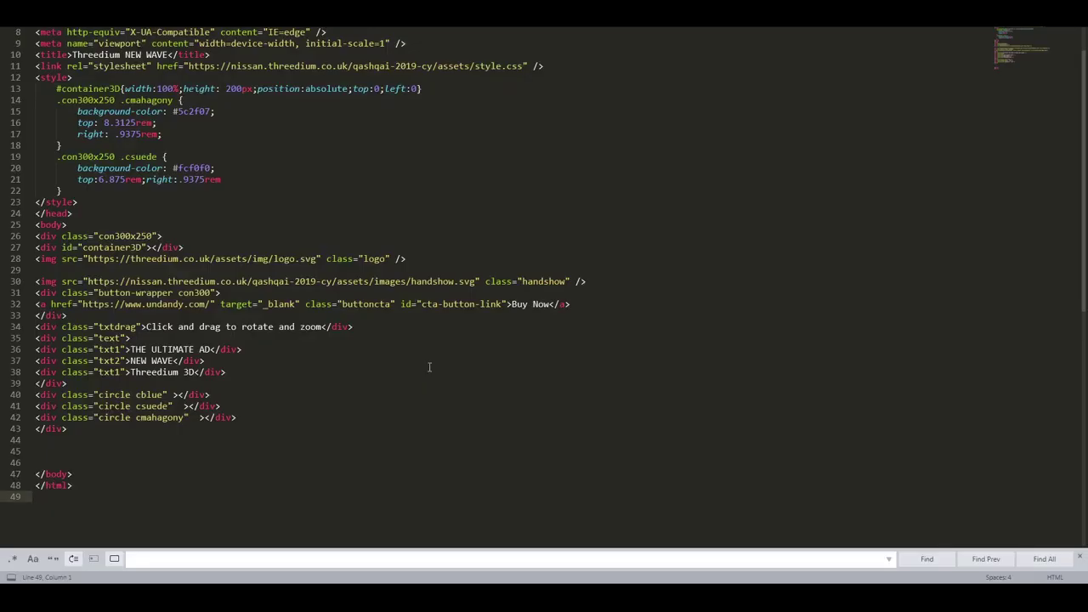
Put the cursor on empty line 45 and select the Unlimited 3D Code API snippet.
click(429, 367)
scroll(474, 376, up, 2)
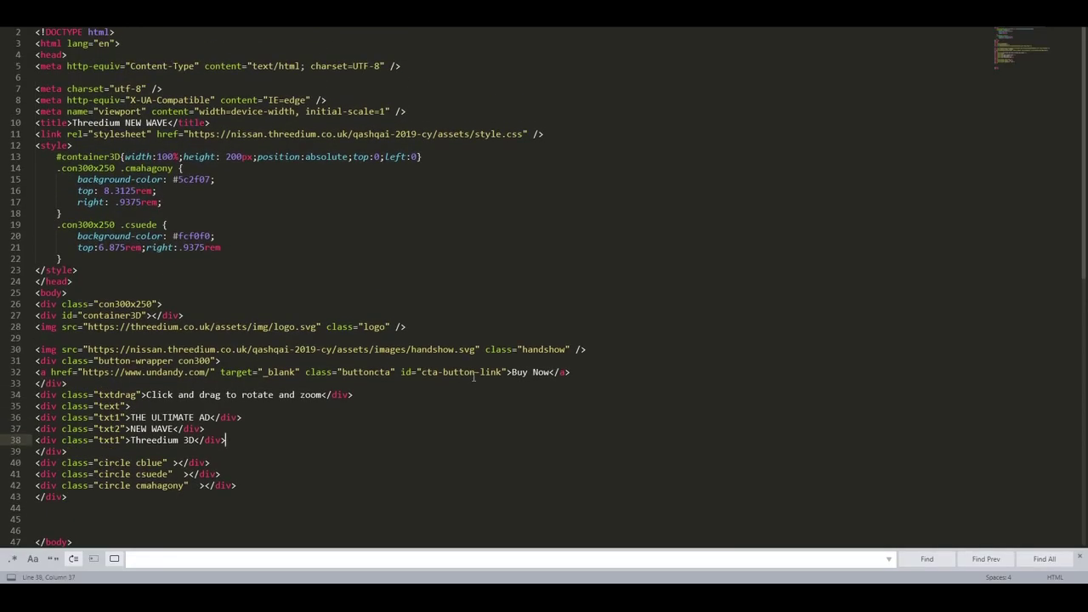
scroll(408, 289, down, 1)
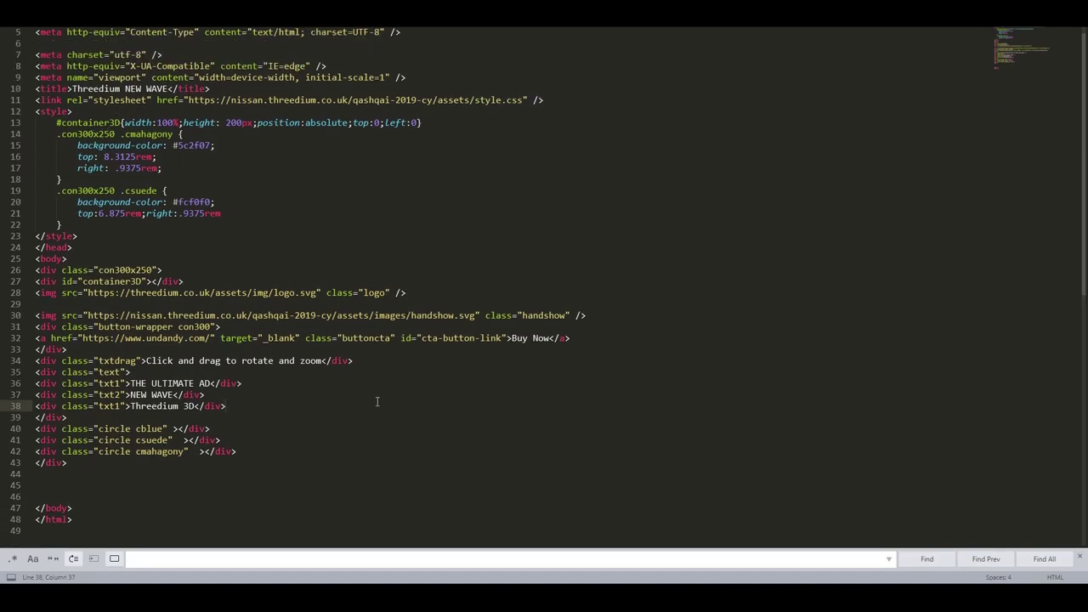
click(405, 387)
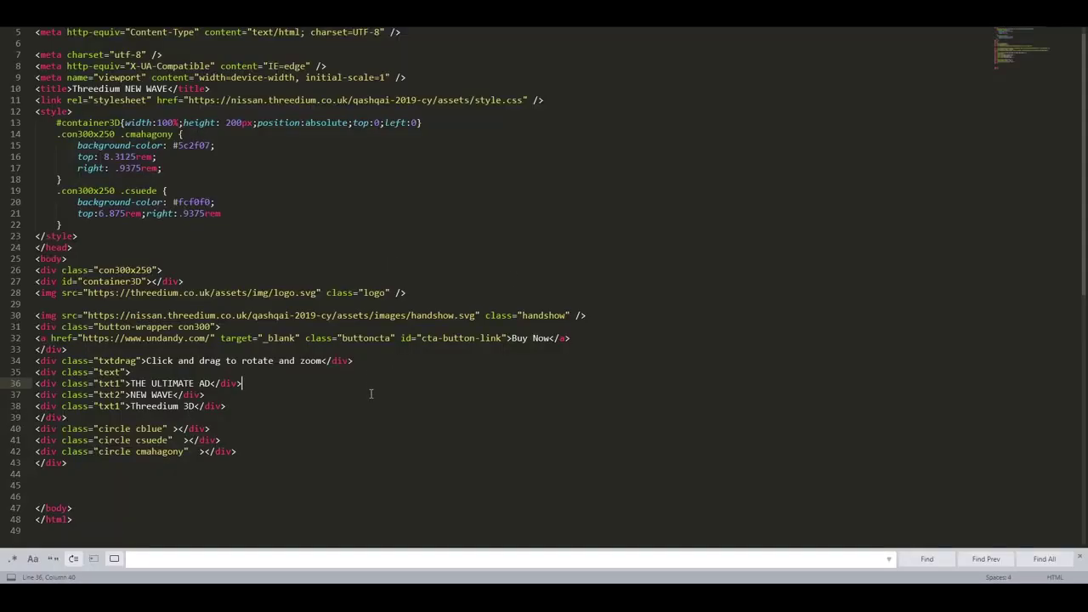
scroll(357, 366, down, 3)
click(216, 383)
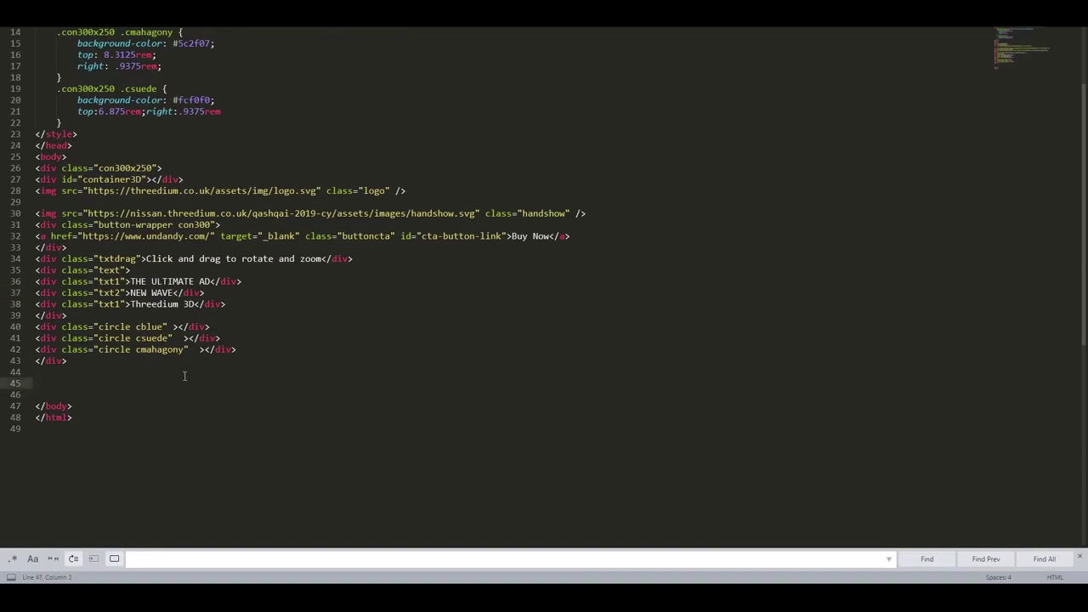
key(BackSpace)
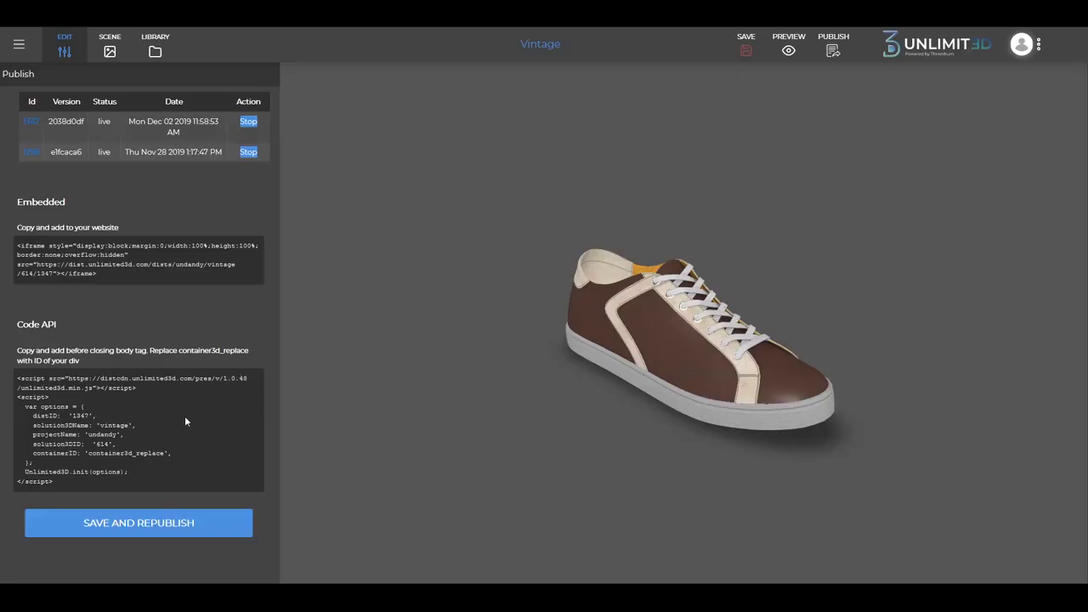
drag(55, 482, 17, 378)
key(ctrl+c)
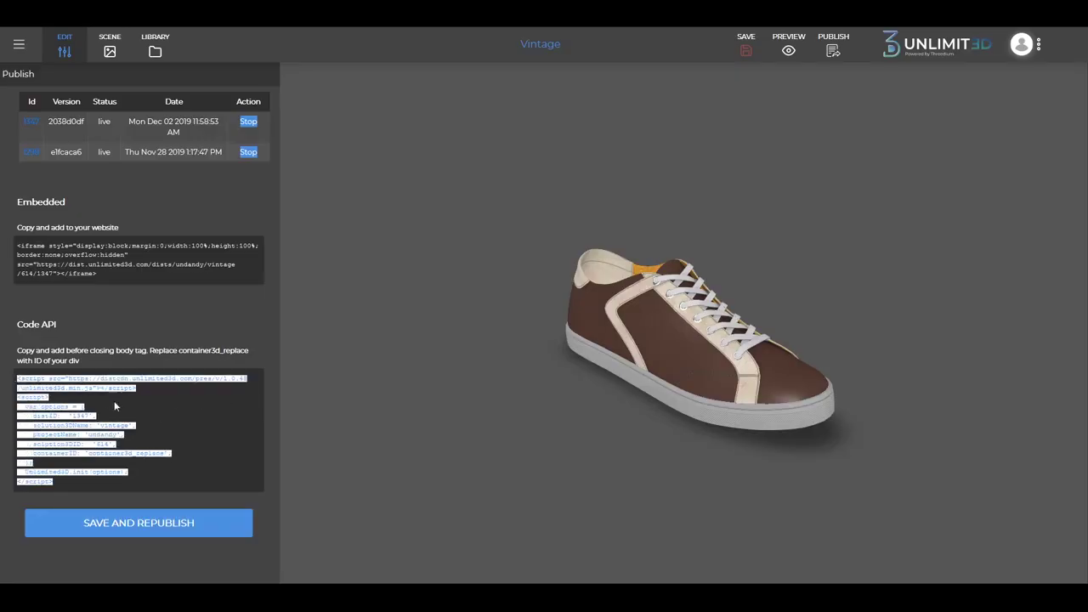
Paste the Unlimited 3D script snippet at line 45, before the closing body tag.
key(alt+Tab)
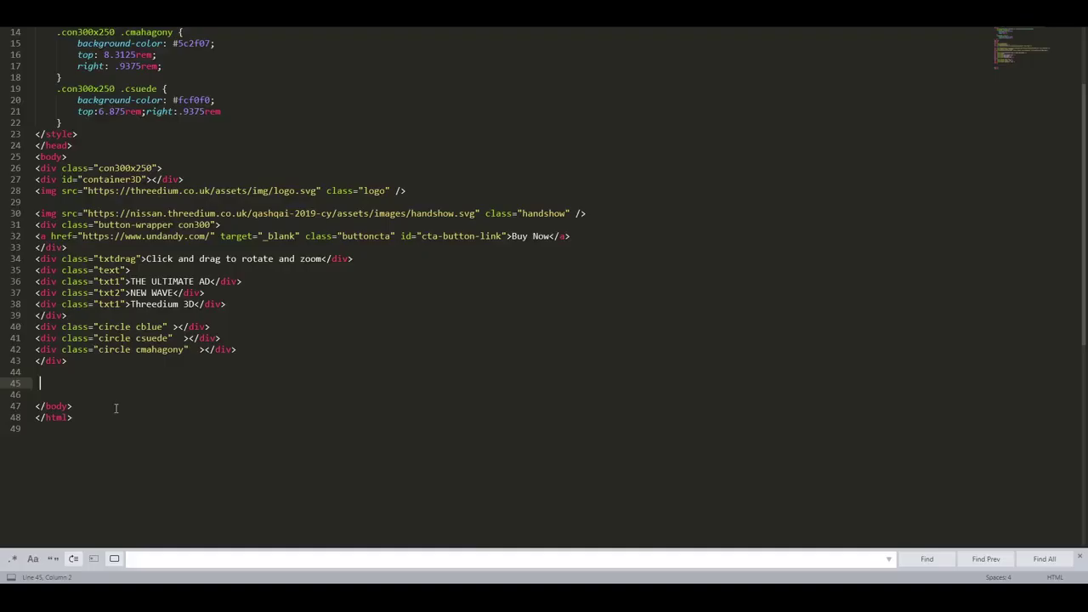
key(ctrl+v)
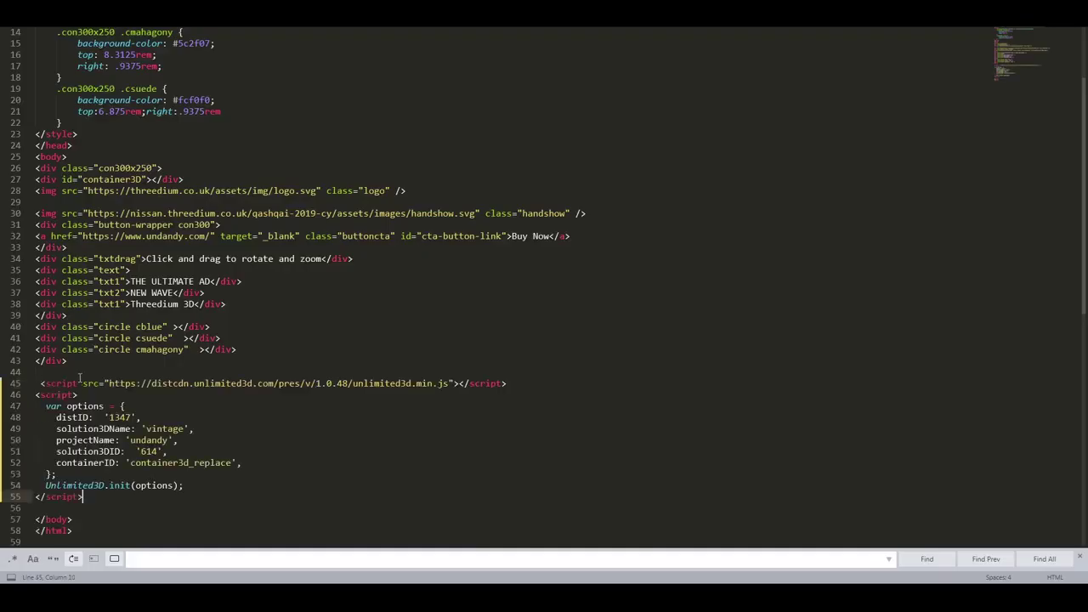
scroll(221, 406, down, 1)
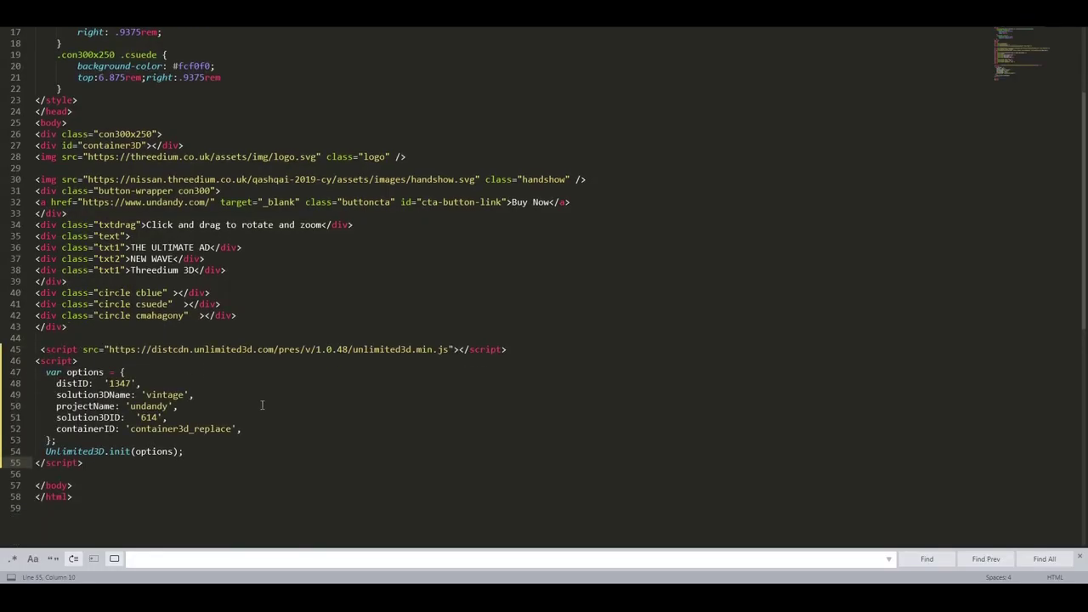
Replace container3d_replace on line 52 with the container3D id copied from line 27.
drag(131, 429, 236, 429)
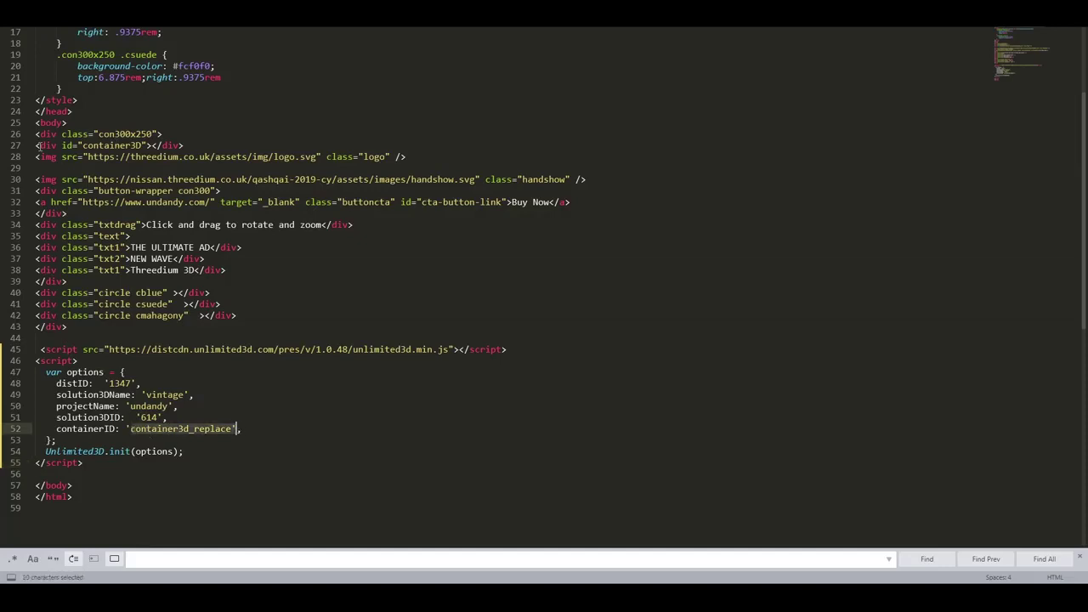
double_click(92, 145)
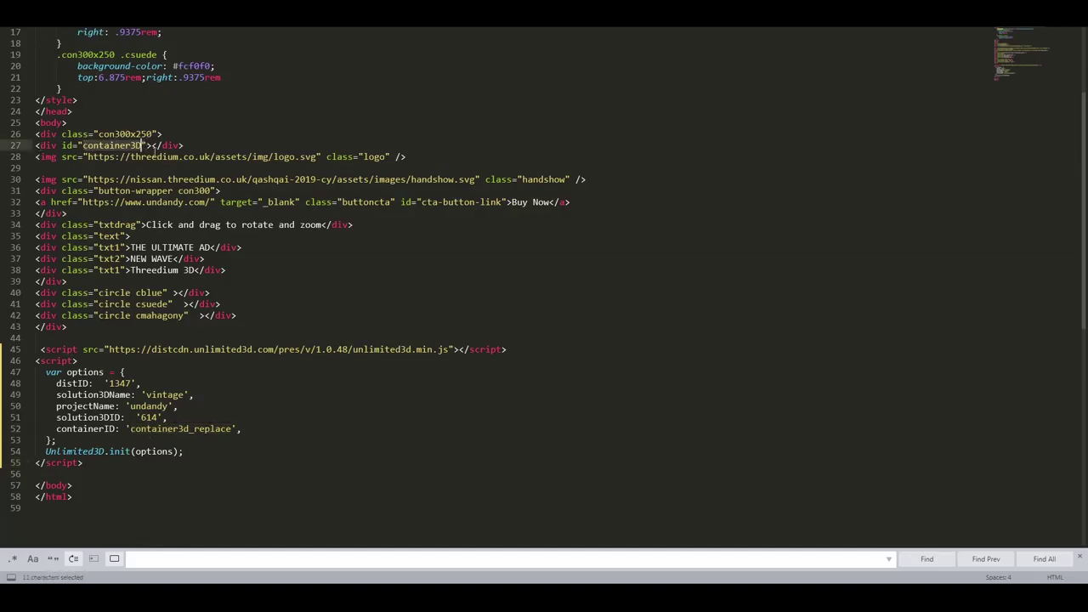
key(ctrl+c)
drag(131, 429, 231, 430)
key(ctrl+v)
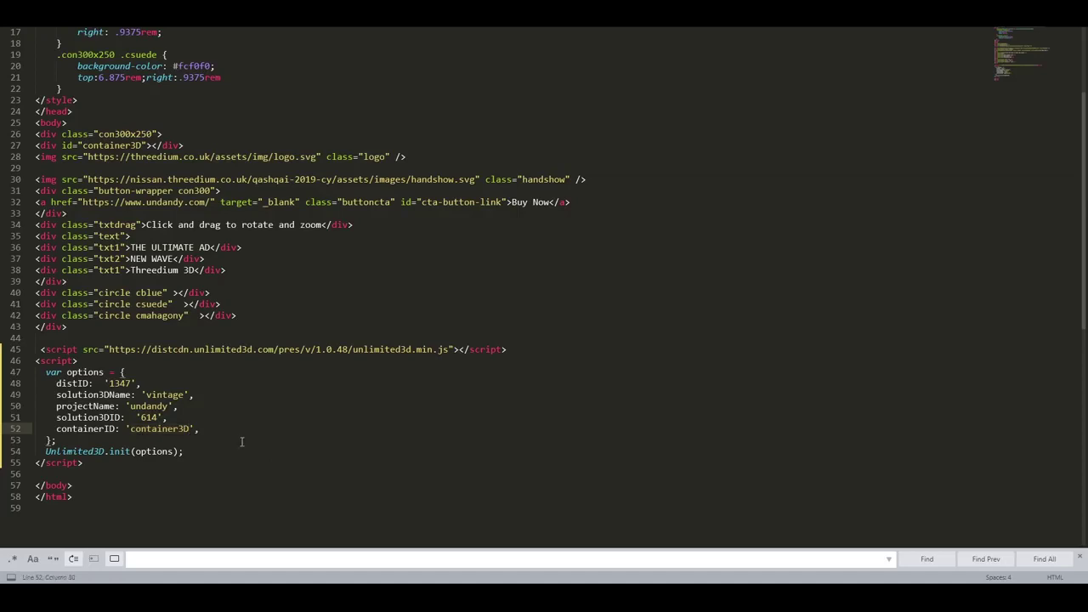
click(255, 418)
click(174, 293)
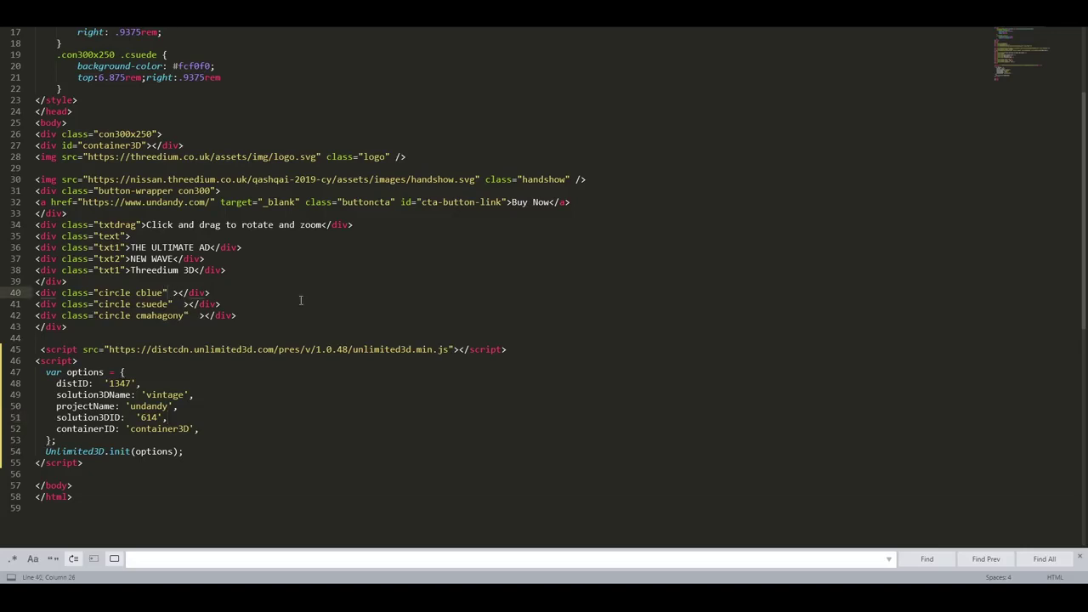
Start an onclick on the blue circle and declare function changeMaterial(matName) with an empty body.
text(onc )
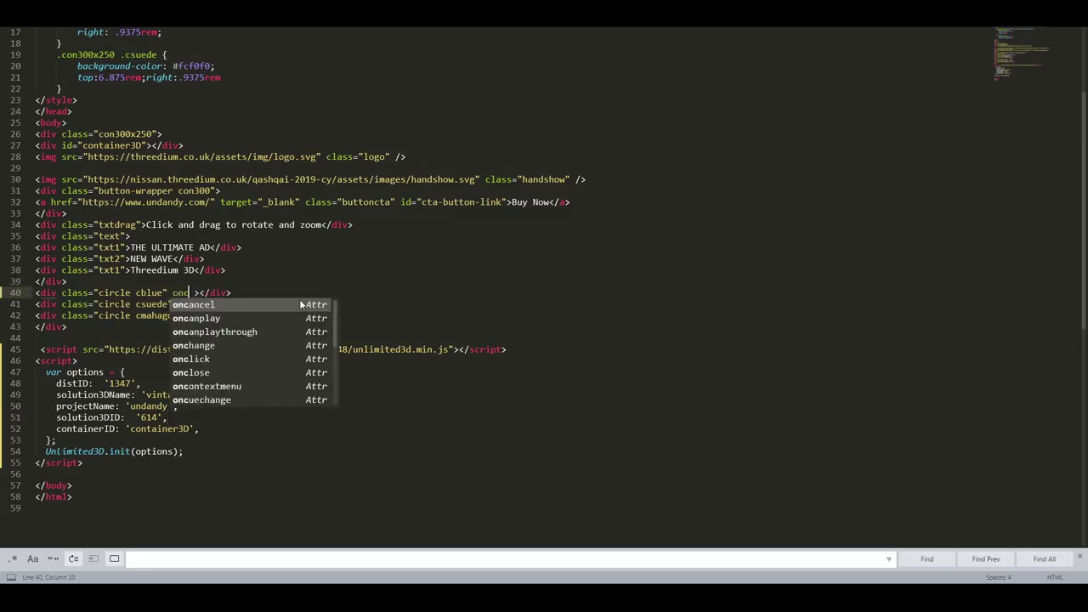
text(lick=)
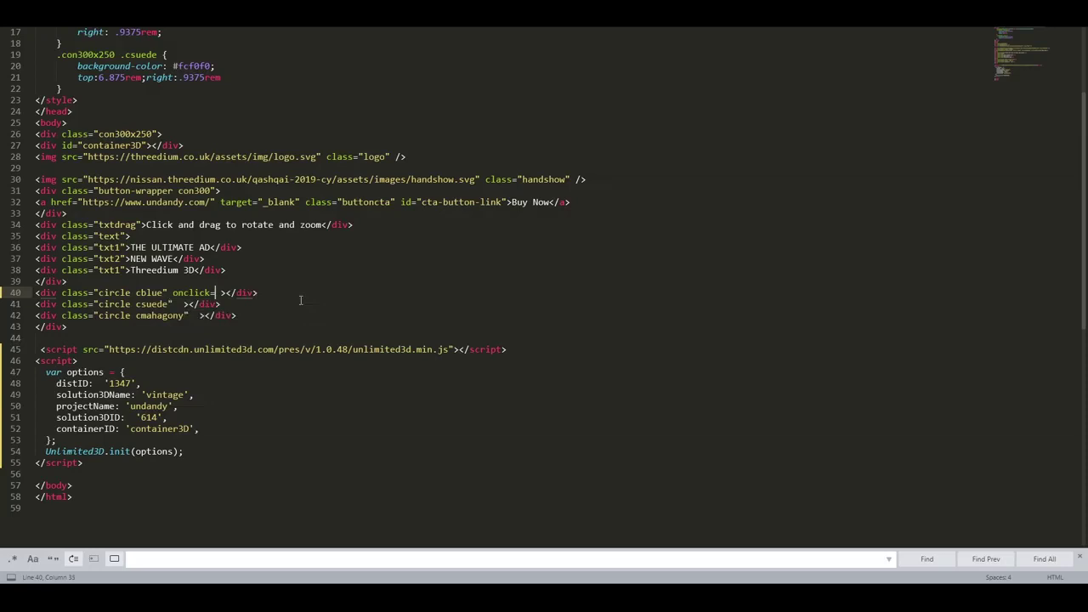
text(")
click(217, 448)
key(Return)
key(Return)
key(Return)
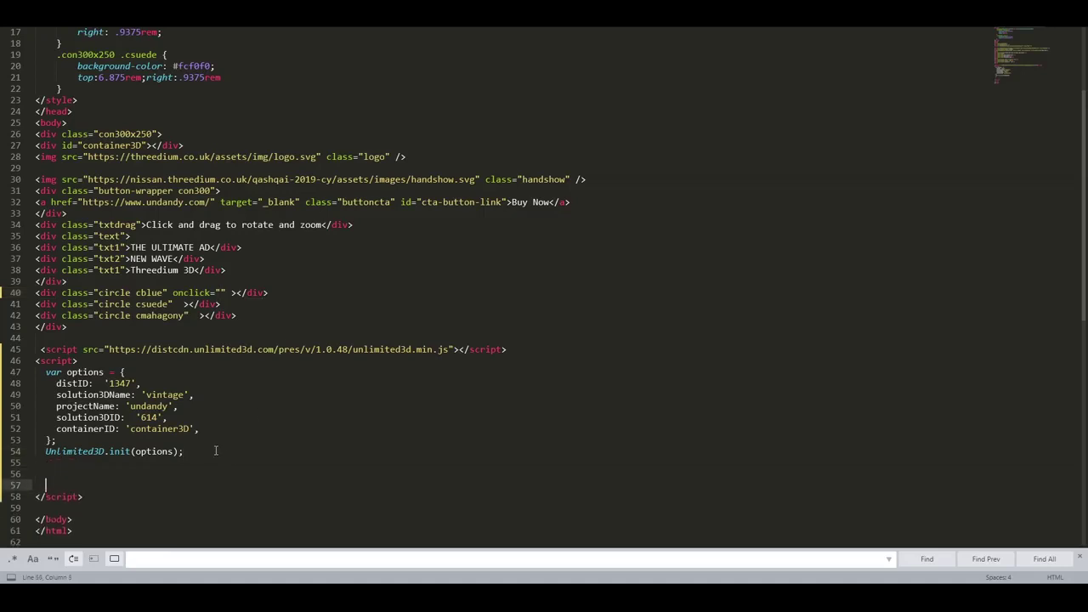
key(Up)
text(fun)
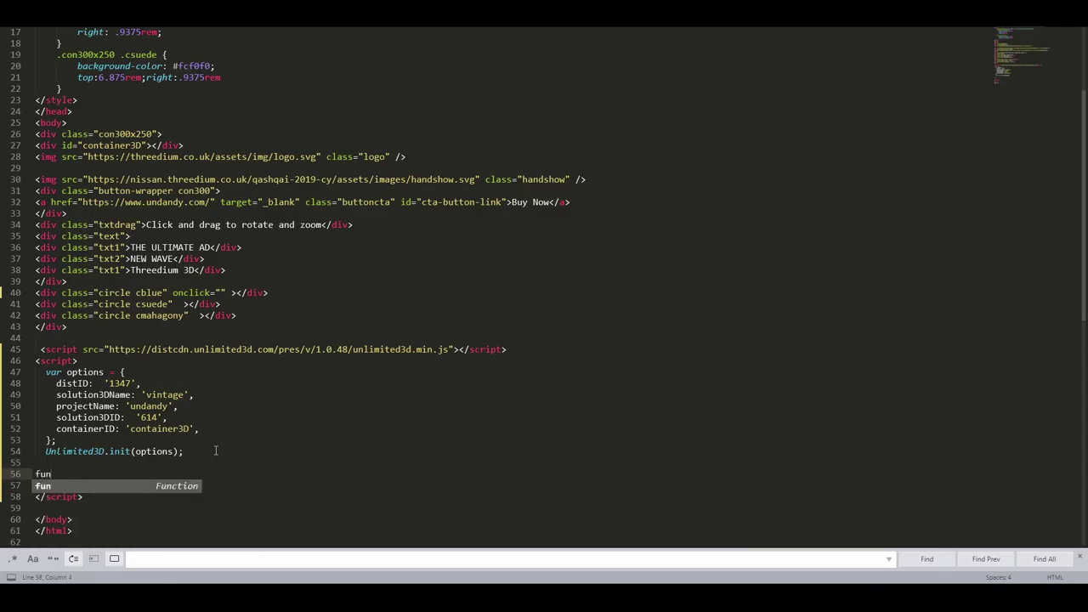
text(cti)
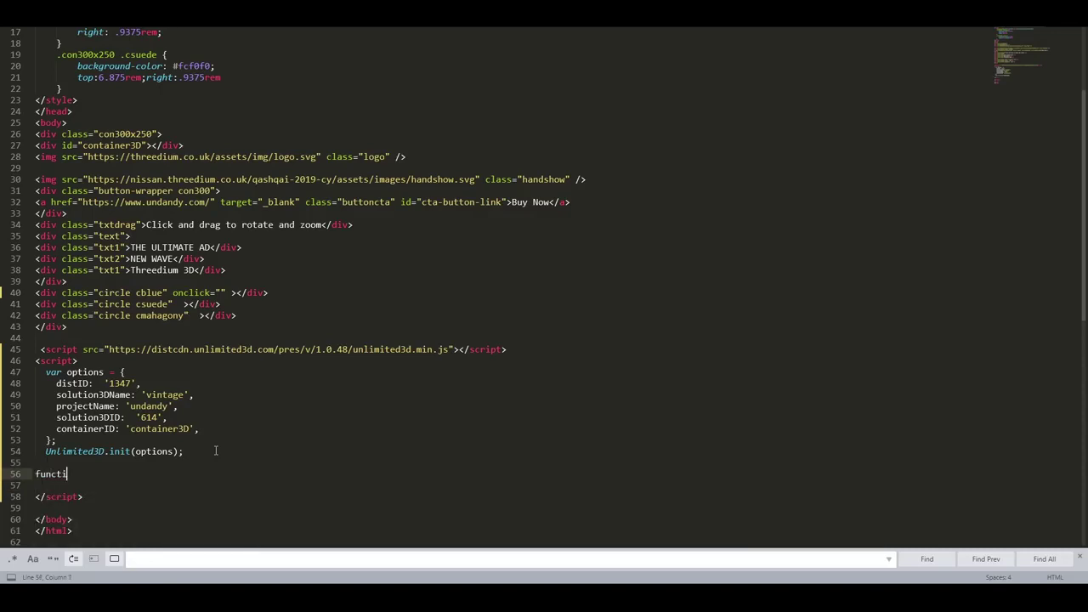
text(on )
text(chang)
text(eMaterial)
text((matName)
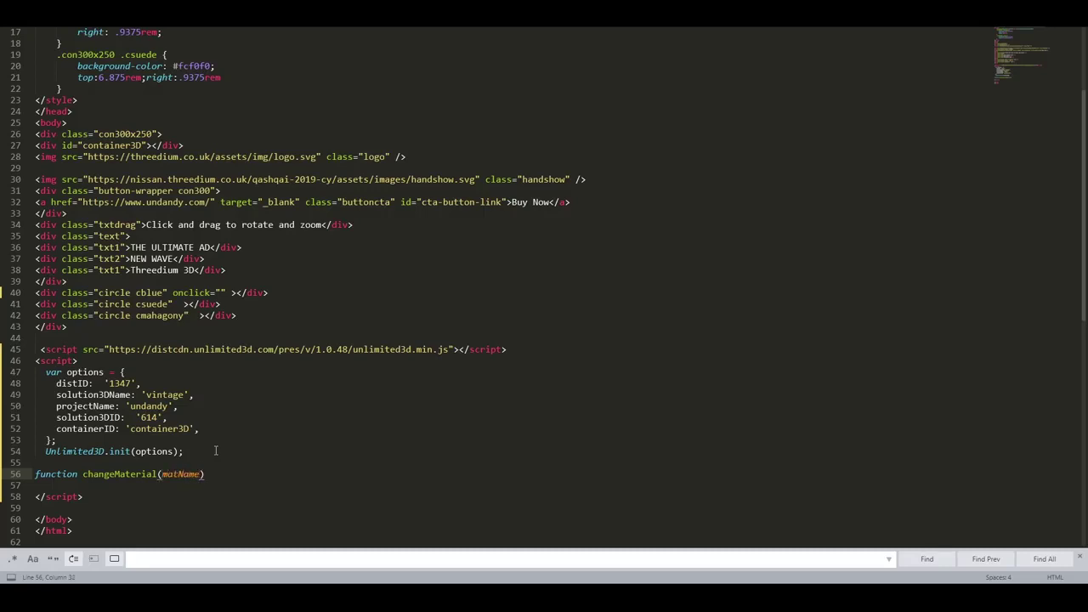
key(Down)
text({)
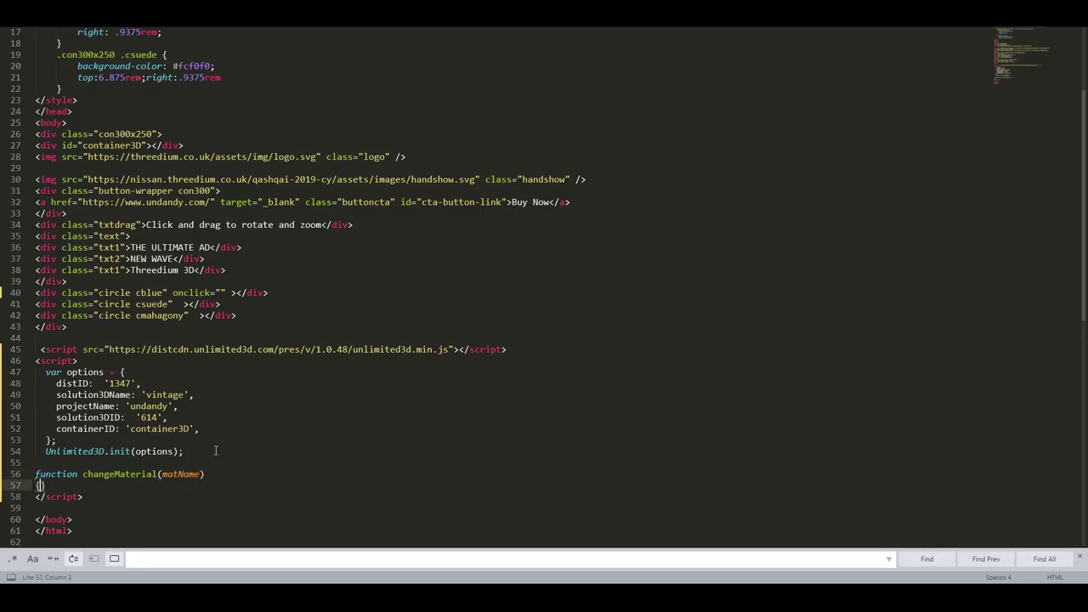
key(Return)
key(Return)
key(Return)
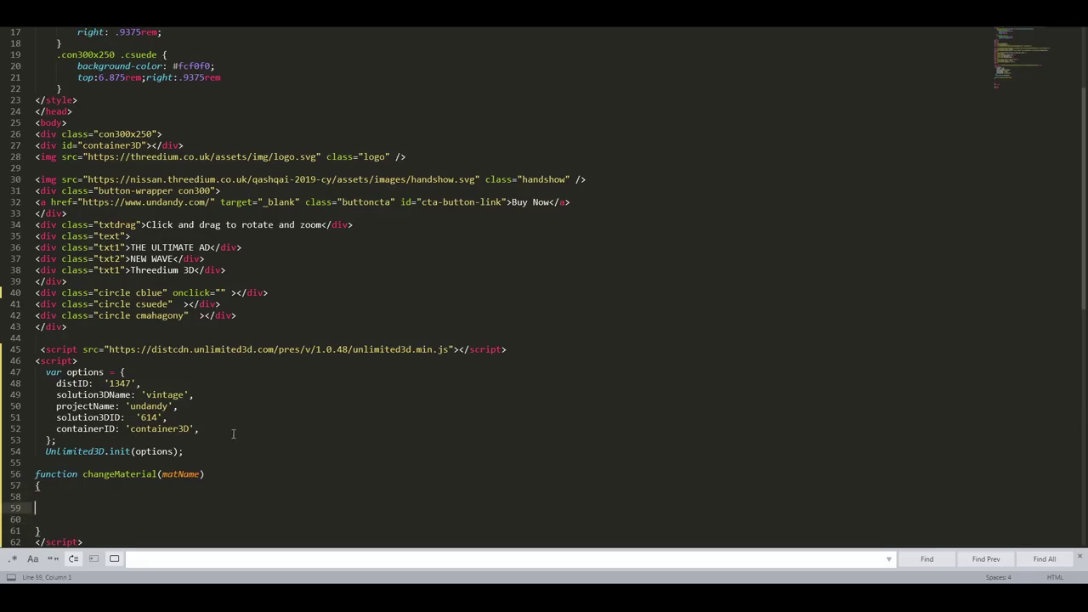
Write Unlimited3D.changeMaterial({parts:[], material:}) inside the function body.
scroll(233, 434, down, 1)
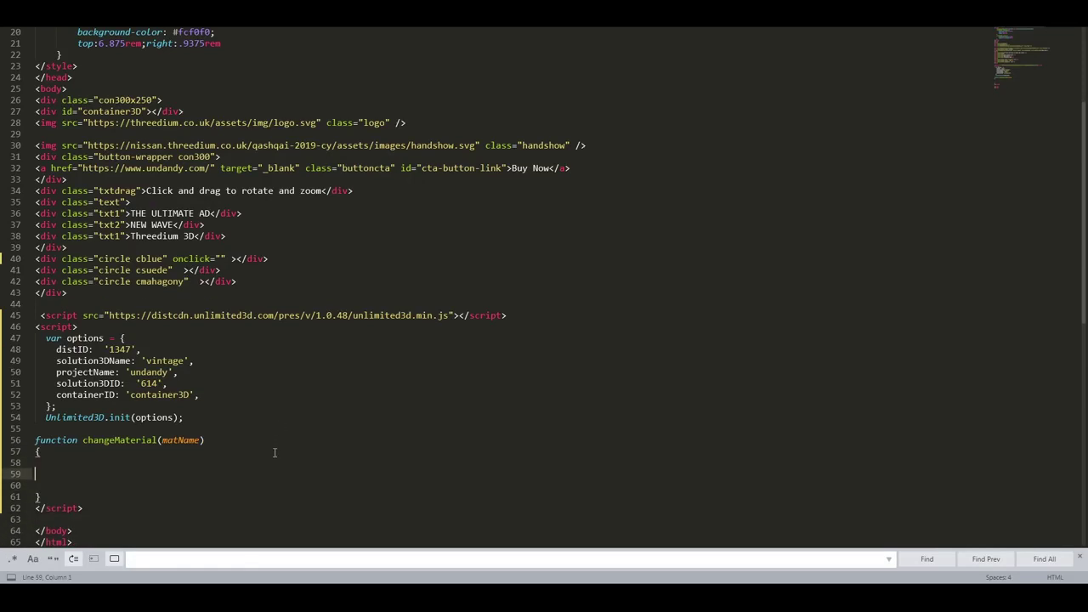
text(Unlimi)
key(Return)
text(.chan)
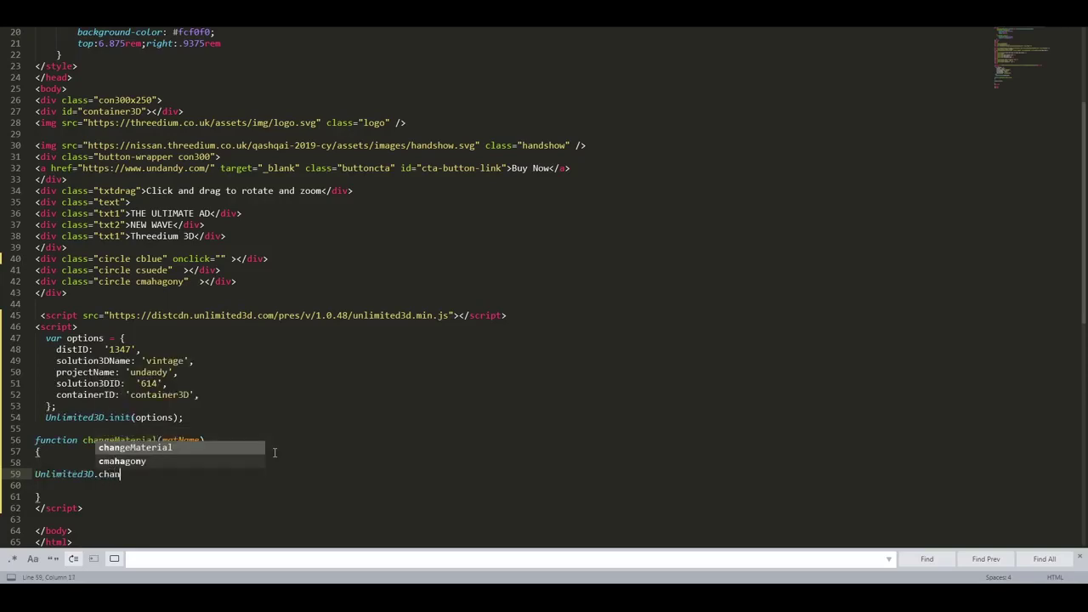
key(Return)
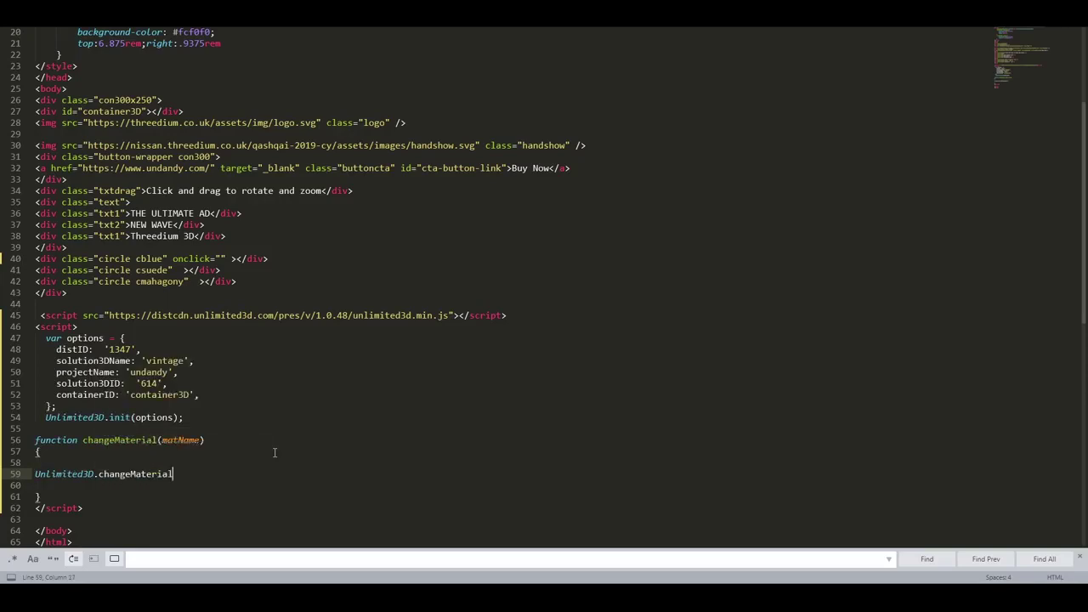
text(()
text({)
text(parts)
text(:)
text([)
key(Right)
text(, mat)
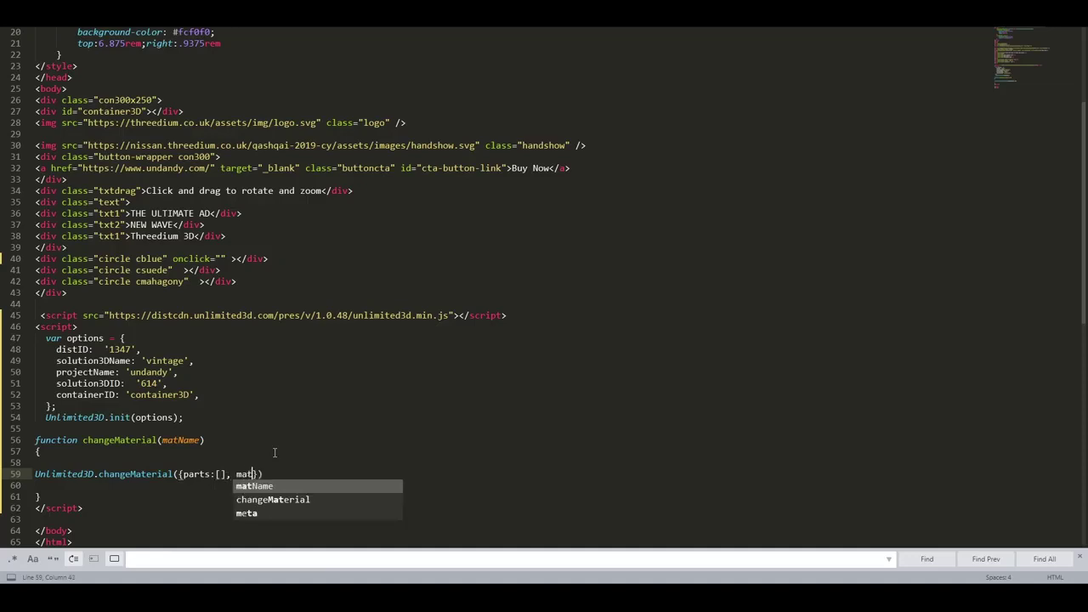
text(erial)
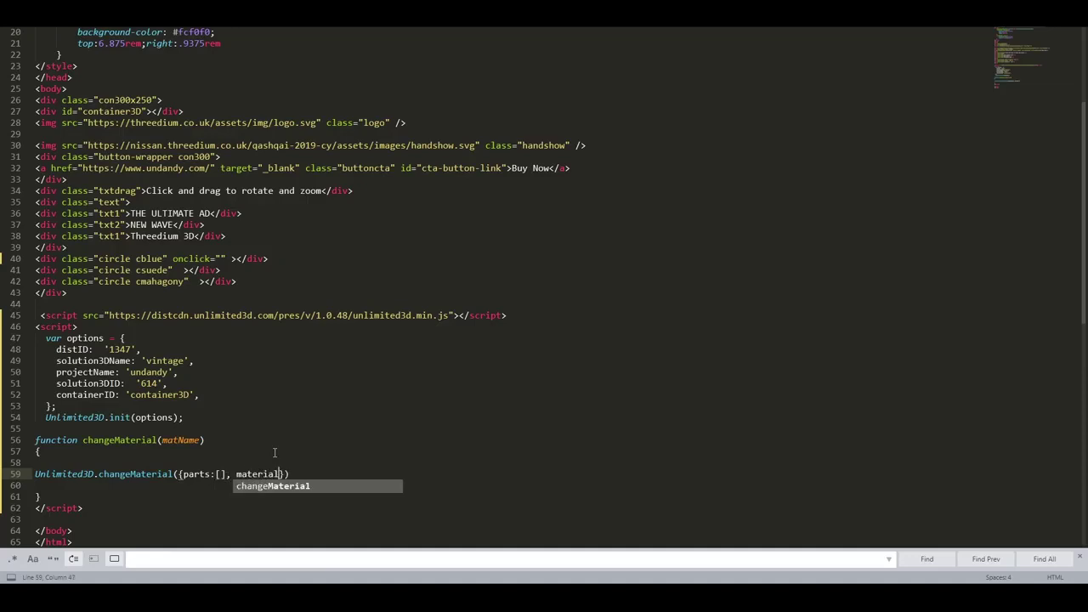
text(:)
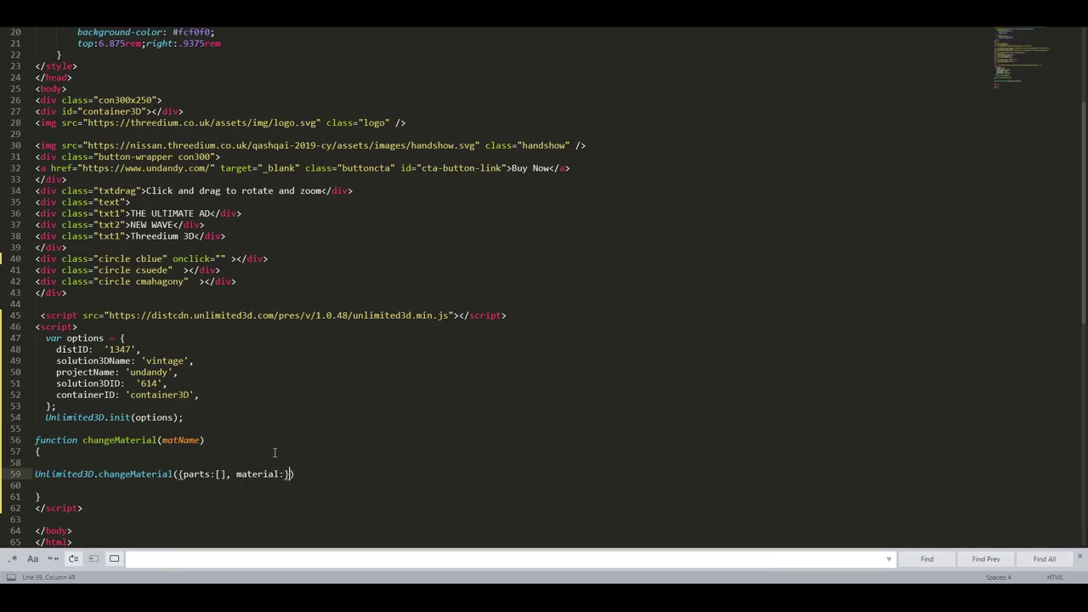
key(End)
double_click(138, 473)
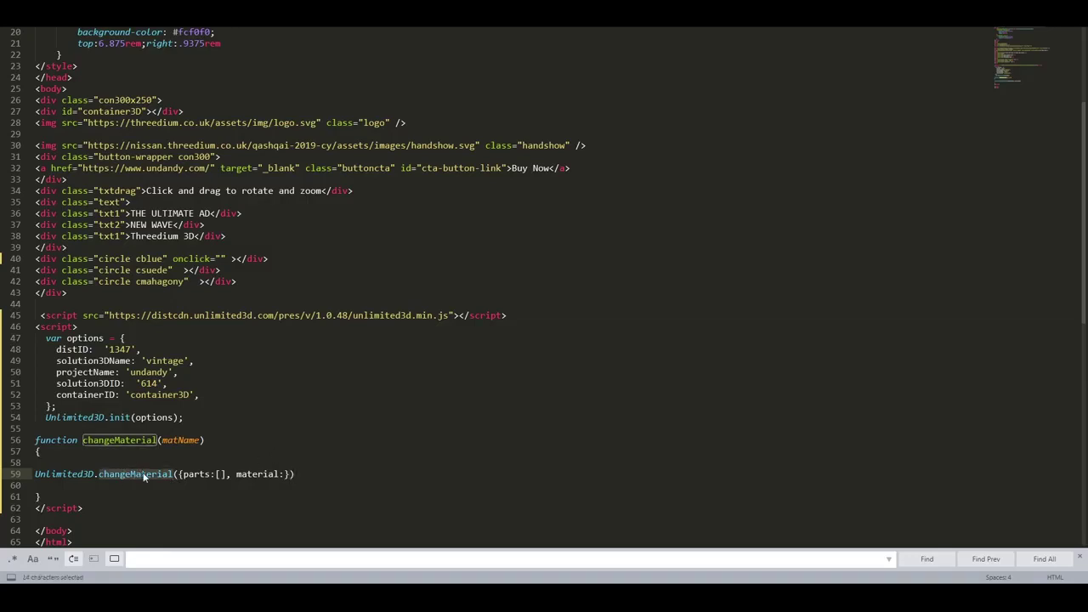
Set the blue circle's onclick to changeMaterial('').
key(ctrl+c)
click(219, 258)
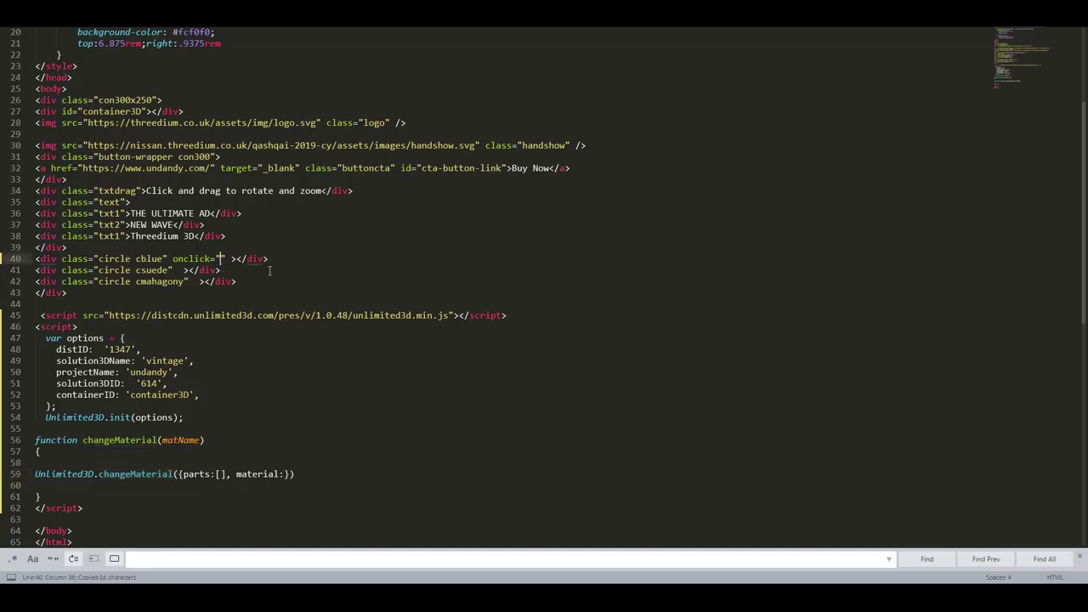
key(ctrl+v)
text(()
text(''))
text(")
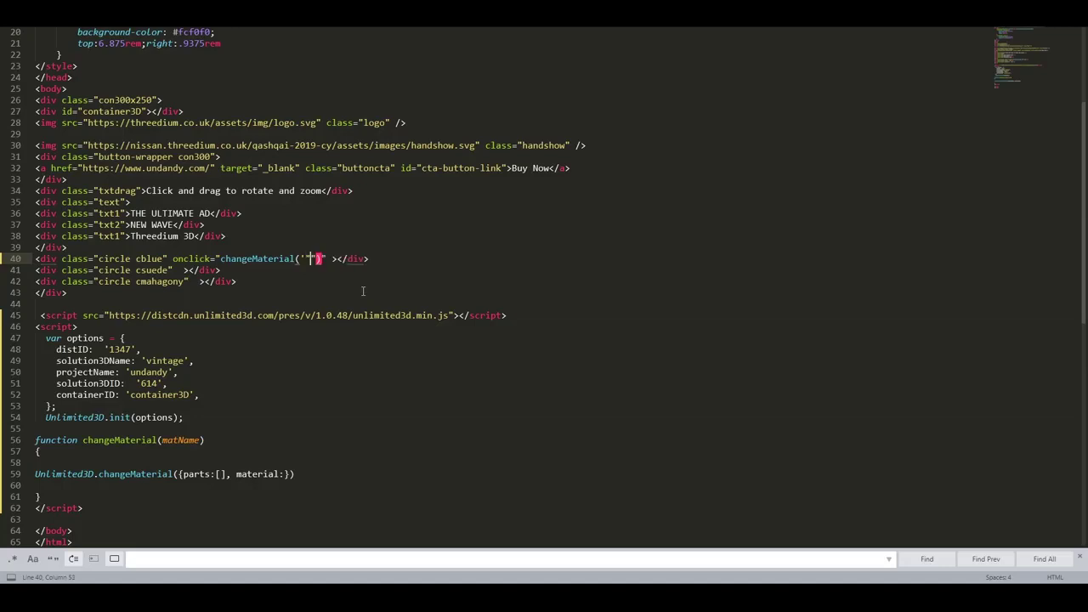
key(BackSpace)
text(")
key(BackSpace)
text(')
key(Delete)
Copy that onclick attribute onto the suede and mahogany circles on lines 41 and 42.
drag(326, 257, 168, 258)
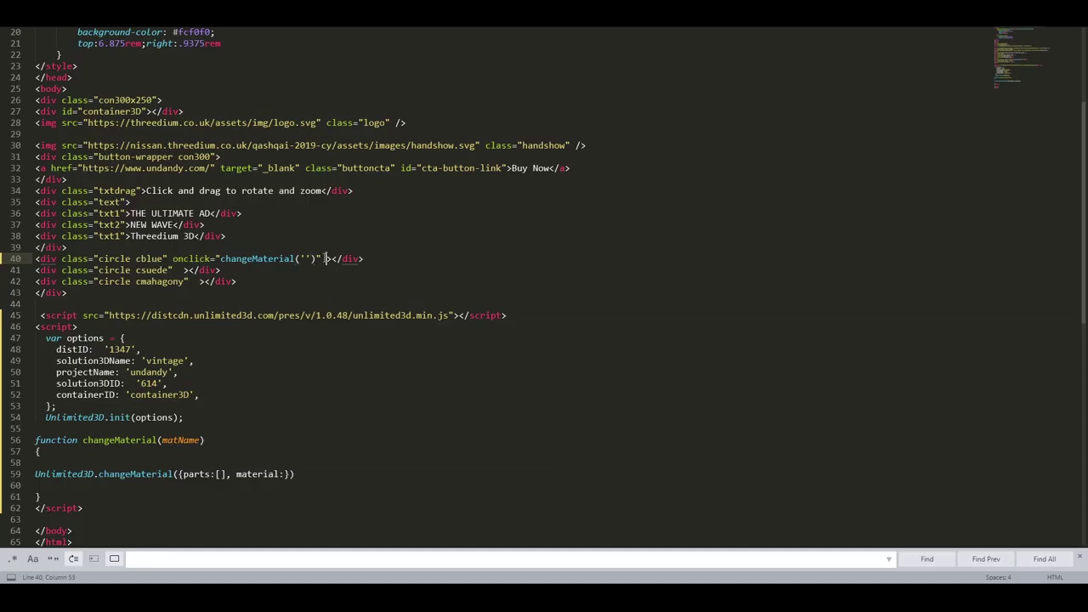
key(ctrl+c)
click(177, 271)
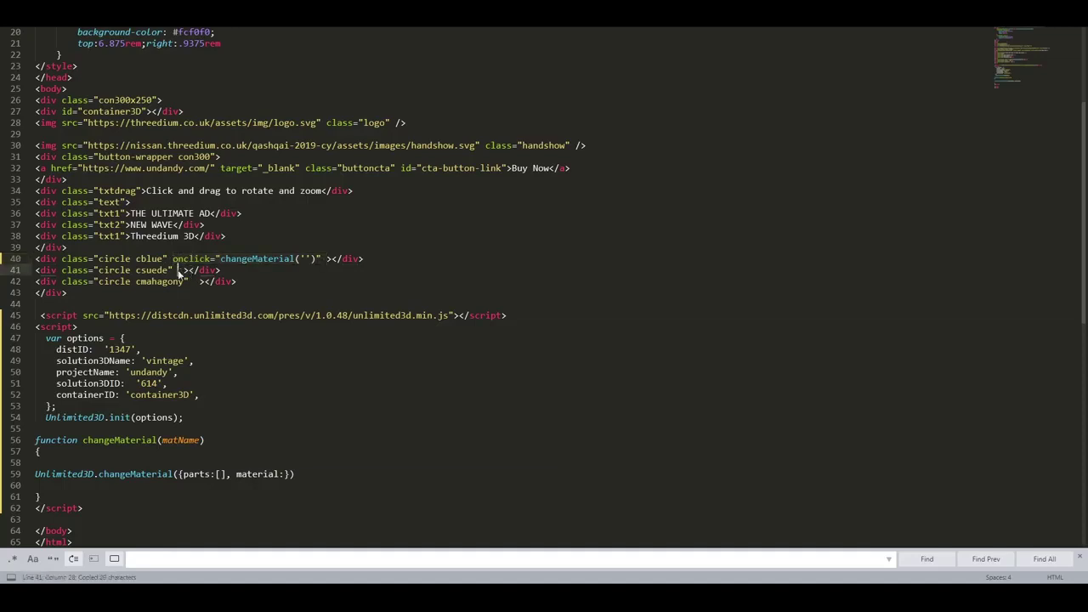
key(ctrl+v)
click(195, 281)
key(ctrl+v)
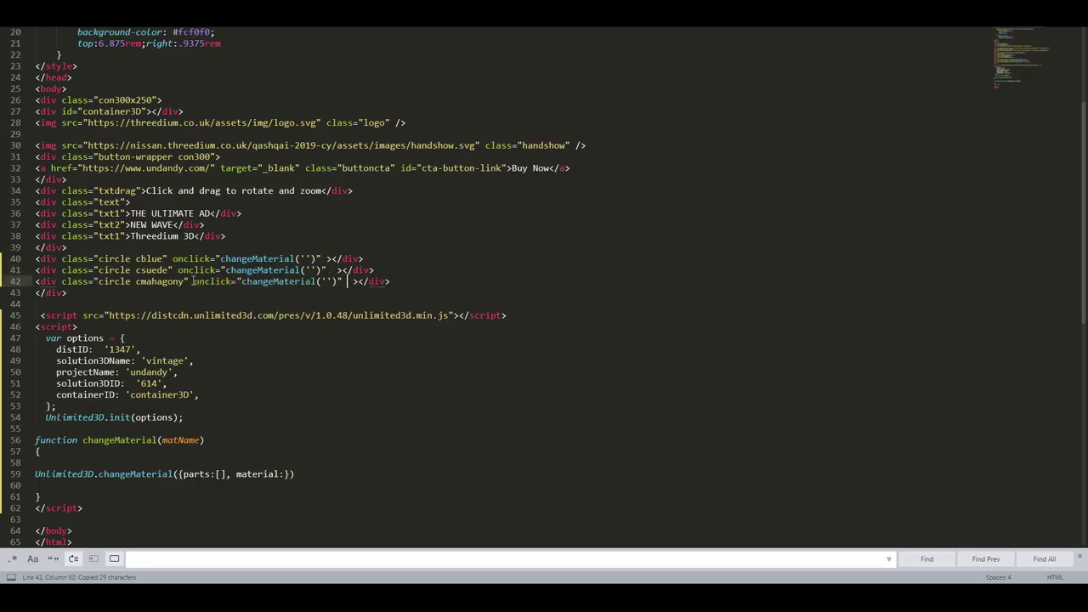
click(320, 372)
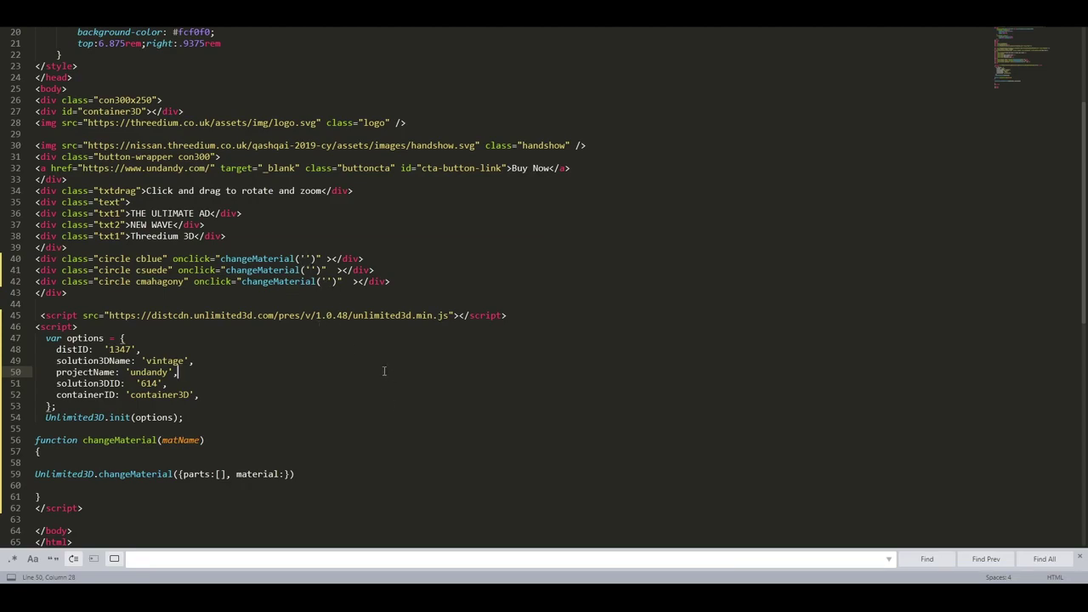
key(alt+Tab)
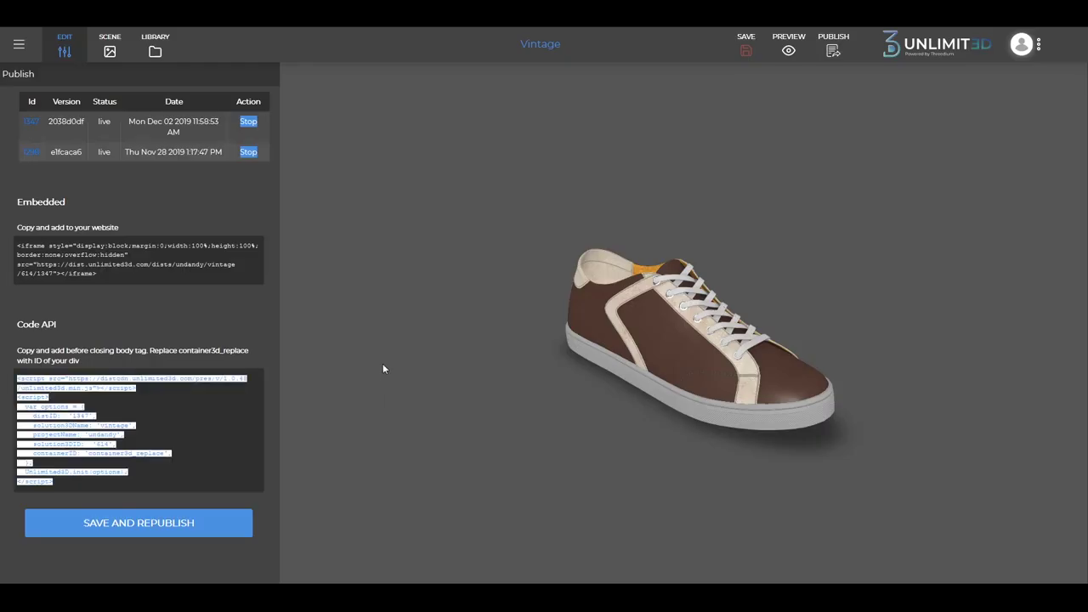
Pass the Mahogany material name from the Unlimited 3D library to the mahogany circle.
click(110, 44)
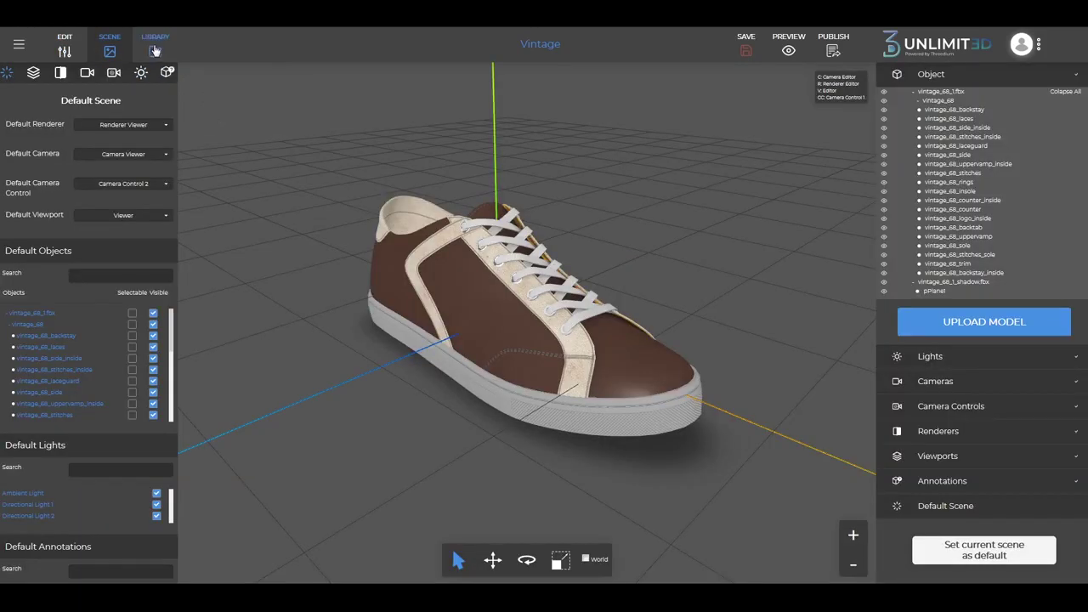
click(156, 51)
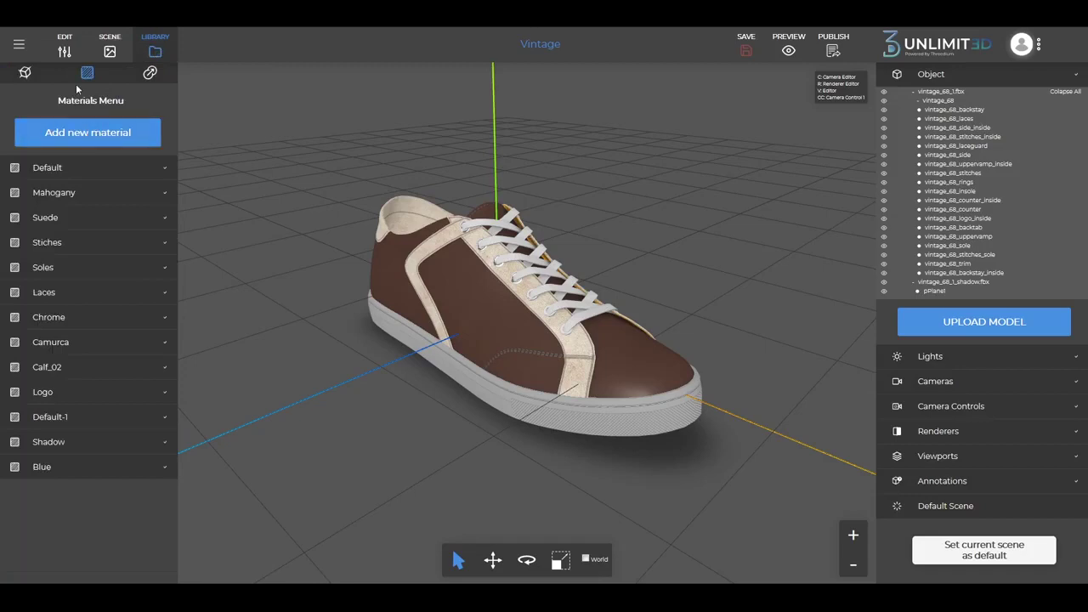
click(58, 197)
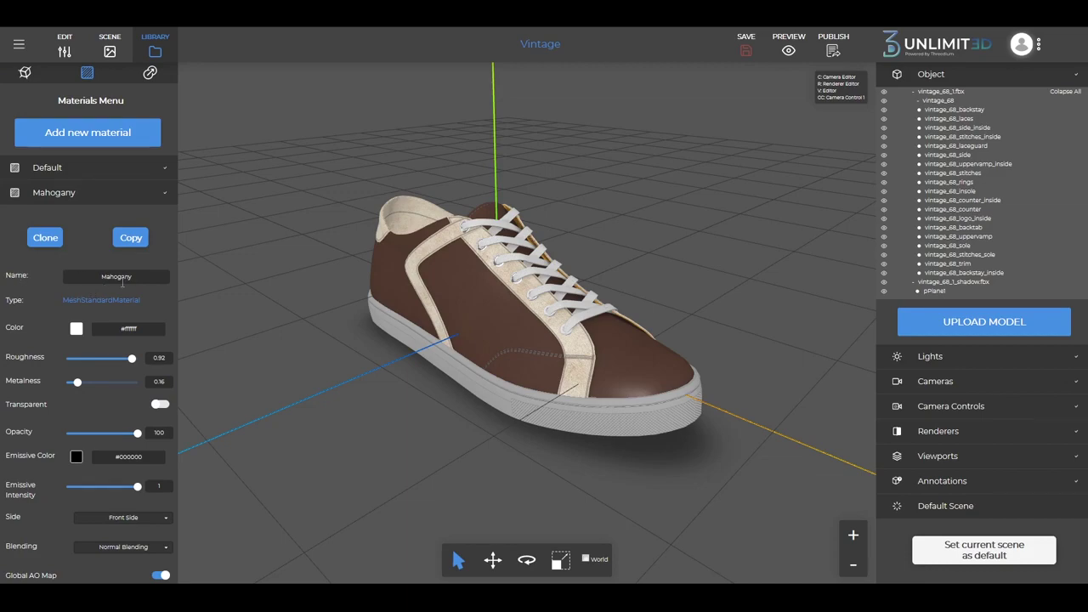
double_click(123, 279)
key(alt+Tab)
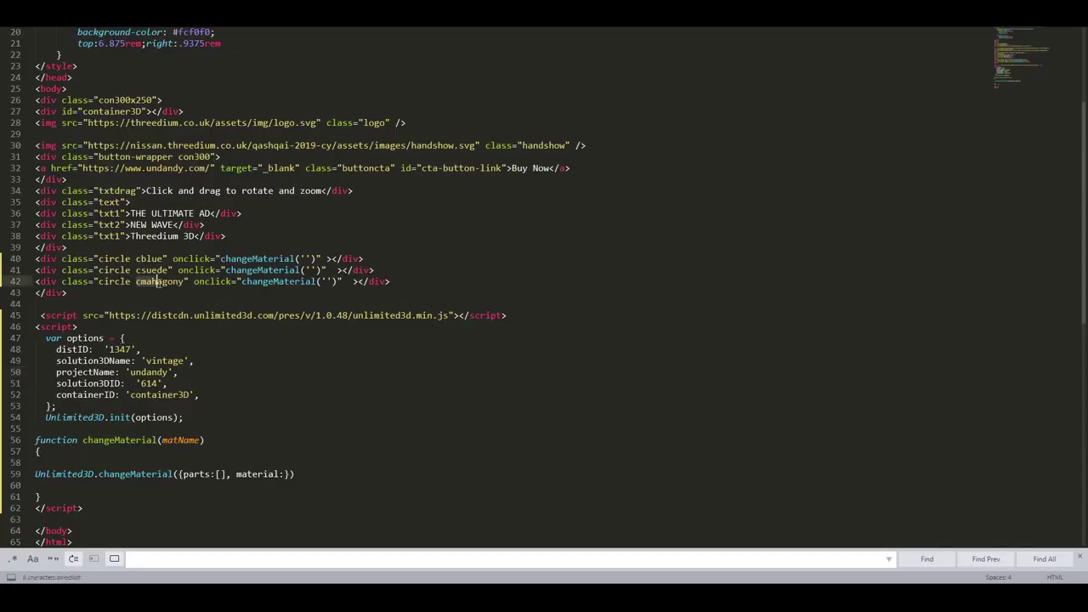
drag(142, 282, 183, 281)
click(327, 281)
key(ctrl+v)
click(313, 269)
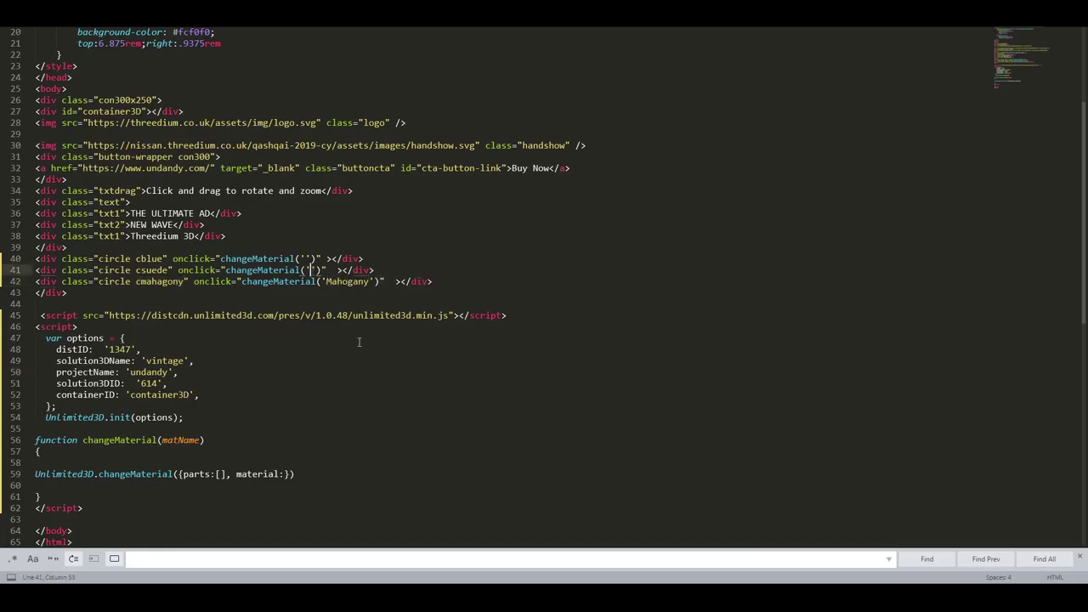
click(355, 363)
Pass the Suede material name to the suede circle's changeMaterial call.
key(alt+Tab)
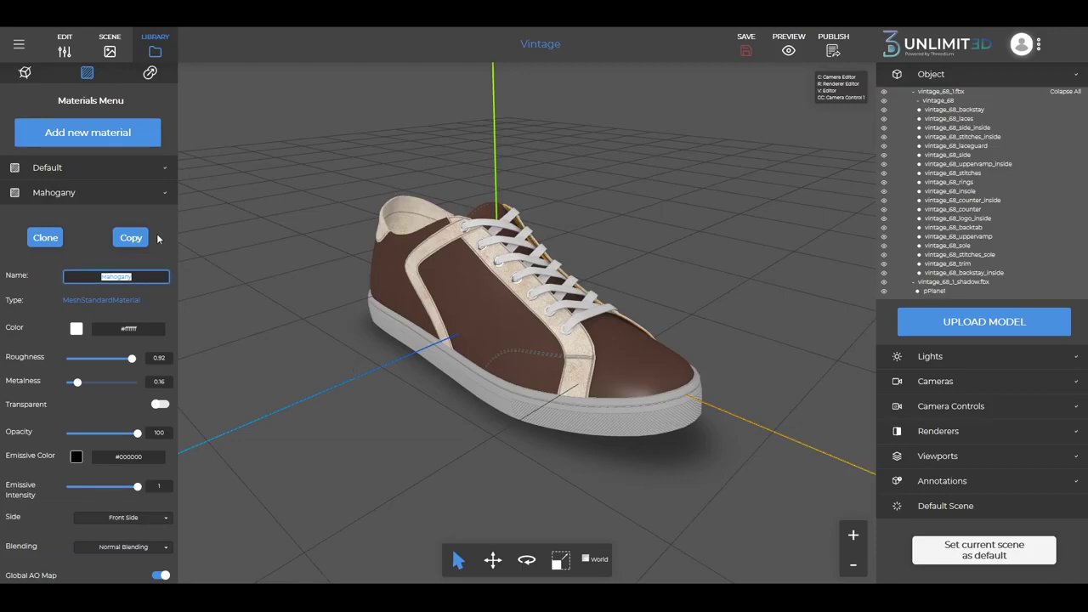
click(115, 194)
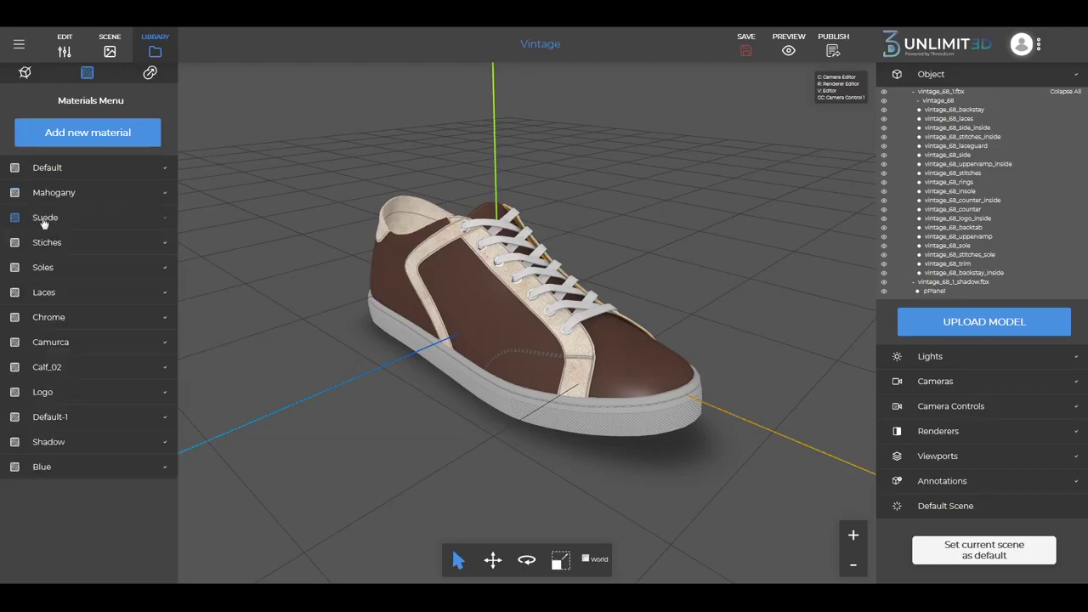
click(44, 220)
double_click(113, 302)
key(alt+Tab)
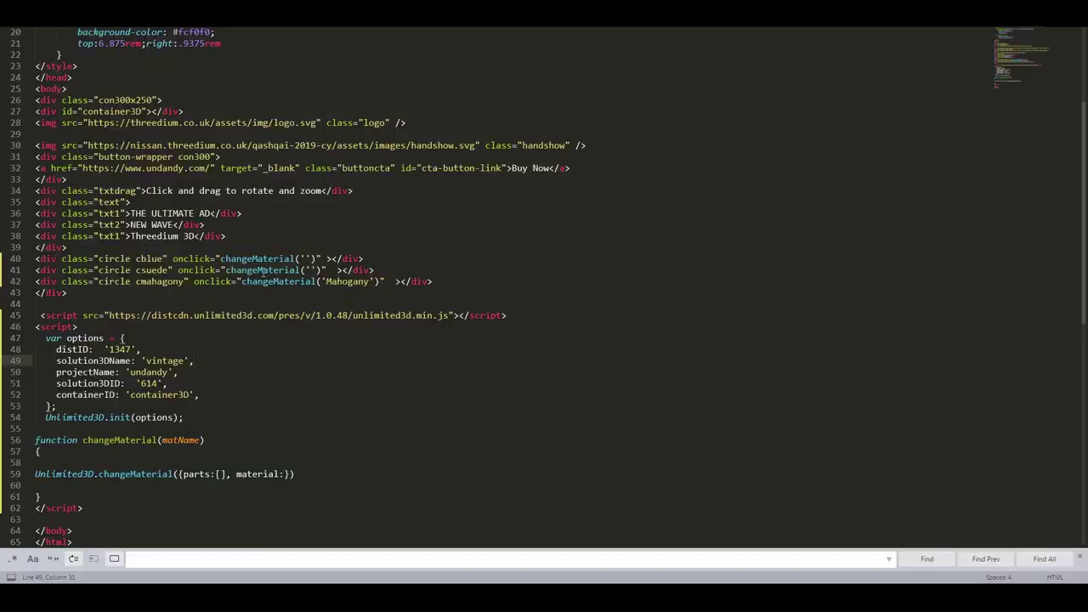
click(308, 269)
key(ctrl+v)
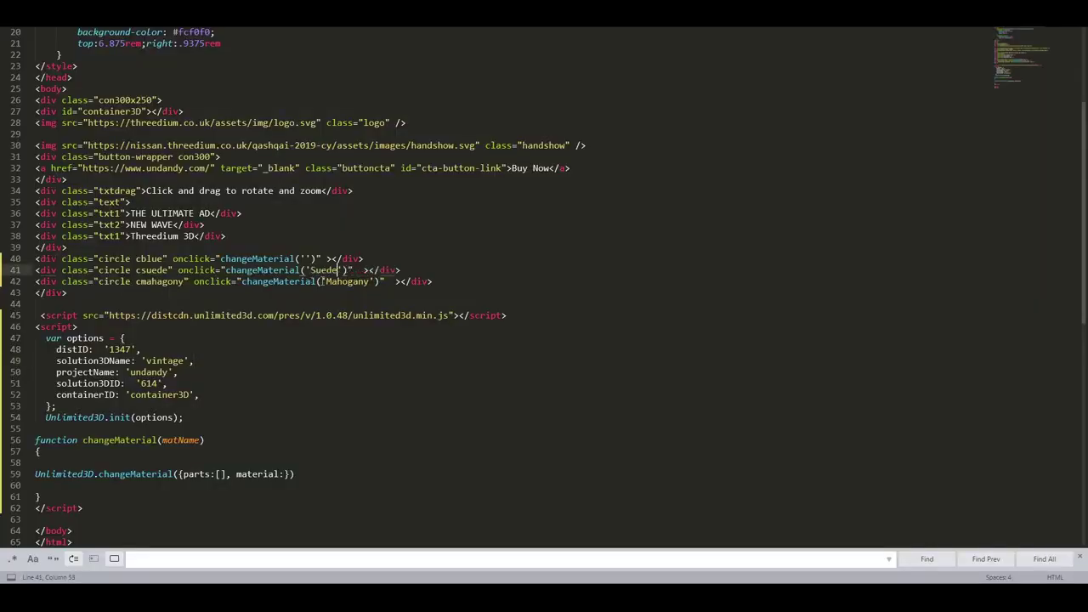
Pass the Blue material name to the blue circle's changeMaterial call.
key(alt+Tab)
click(70, 219)
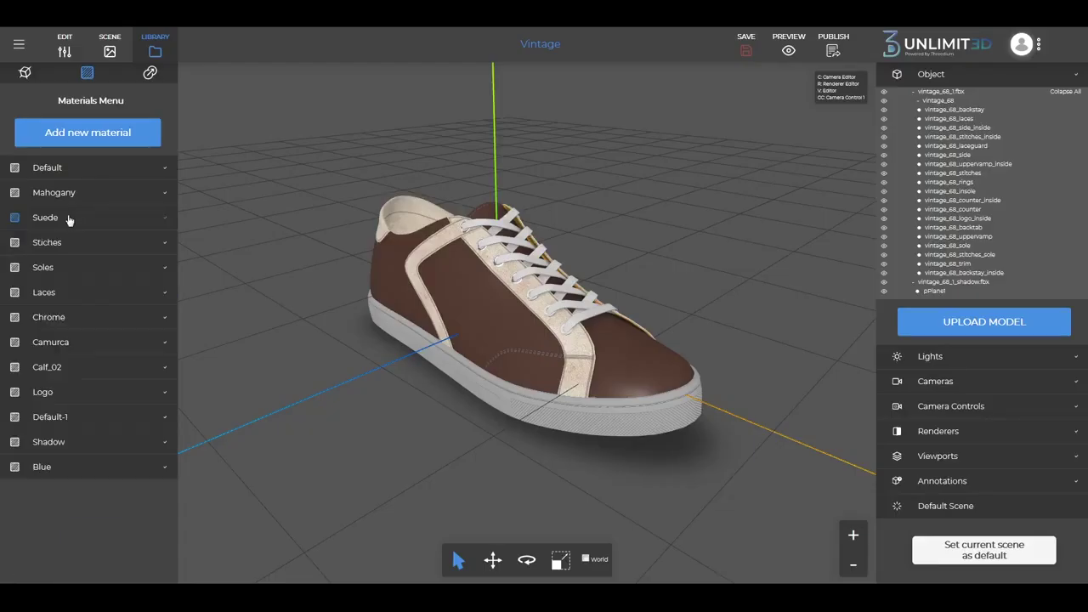
click(39, 470)
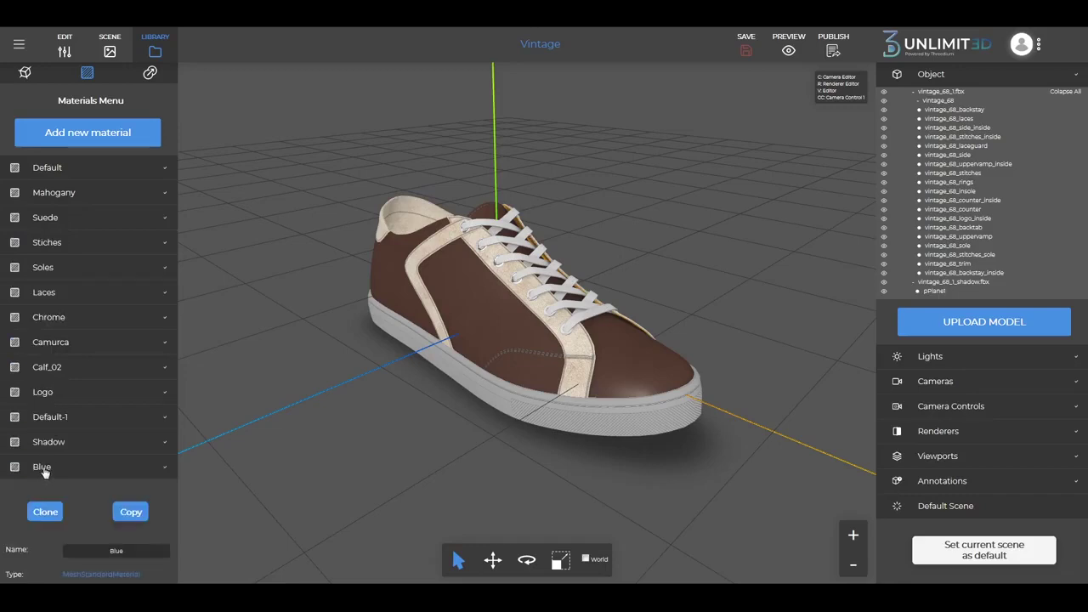
scroll(120, 319, down, 3)
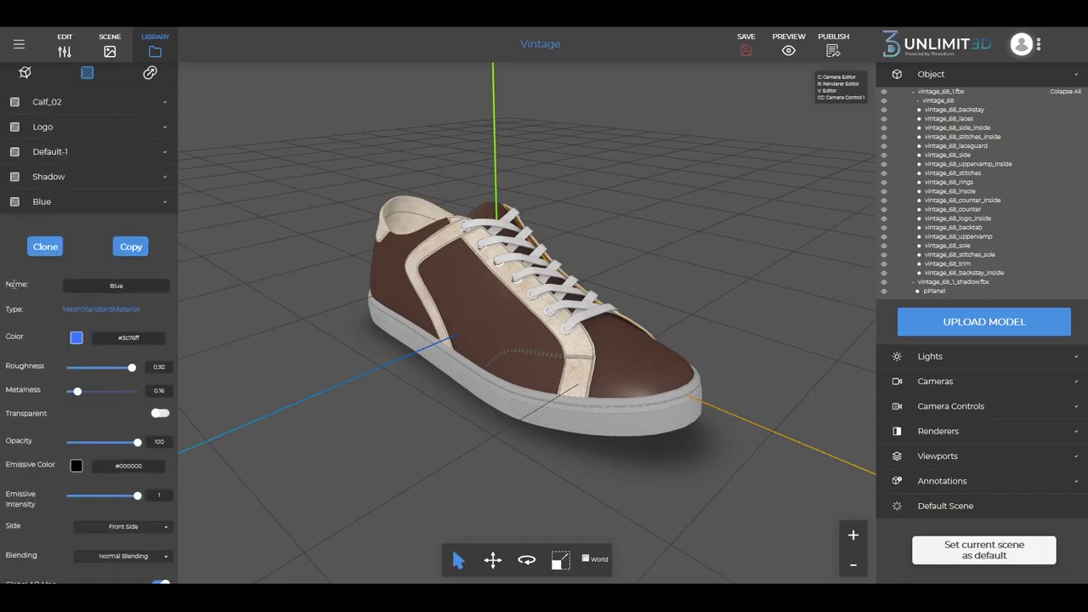
double_click(120, 285)
key(ctrl+c)
key(alt+Tab)
click(303, 258)
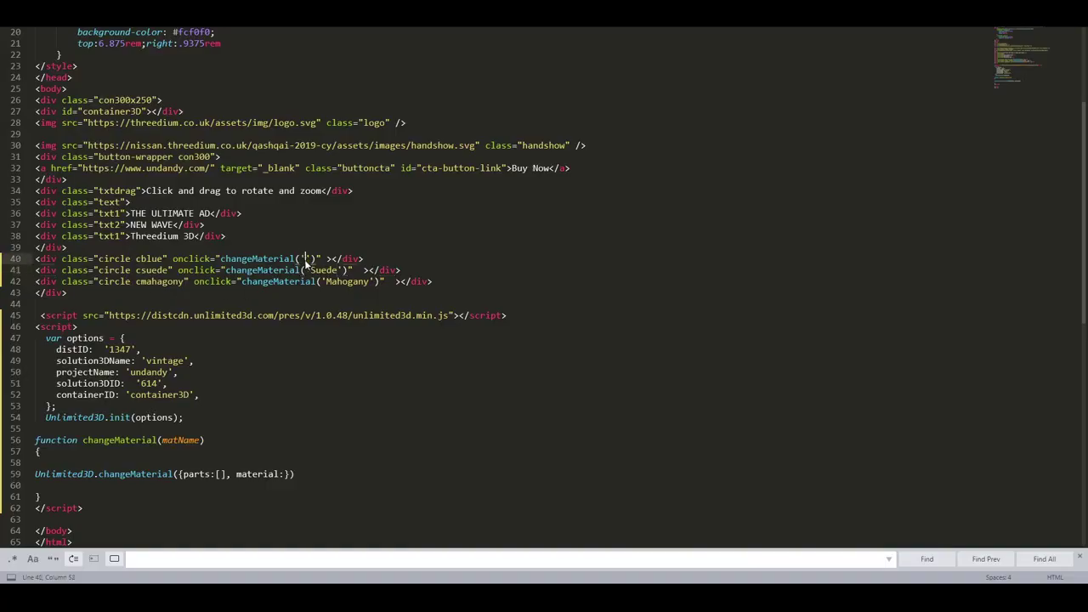
key(ctrl+v)
click(455, 383)
scroll(456, 384, down, 2)
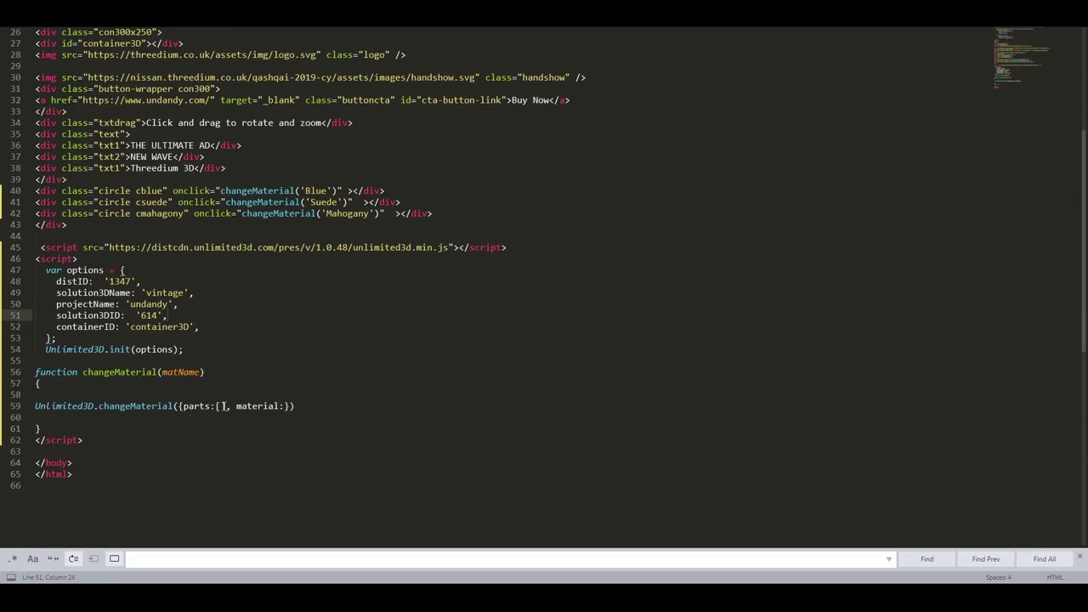
Add 'vintage_68_uppervamp', copied from the shoe's upper vamp part, to the parts list.
click(425, 344)
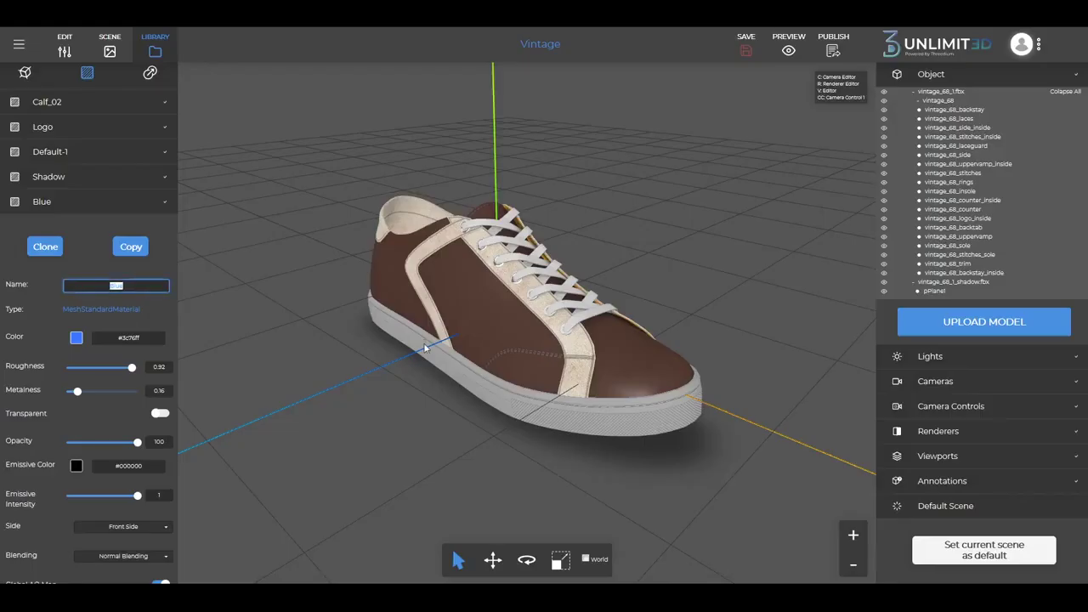
click(475, 426)
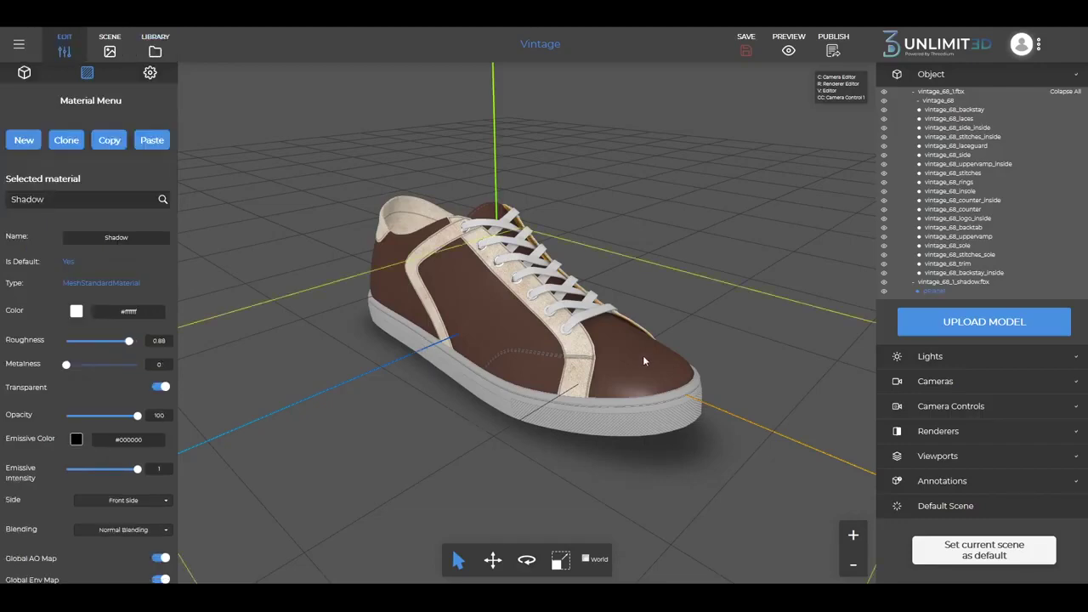
click(643, 356)
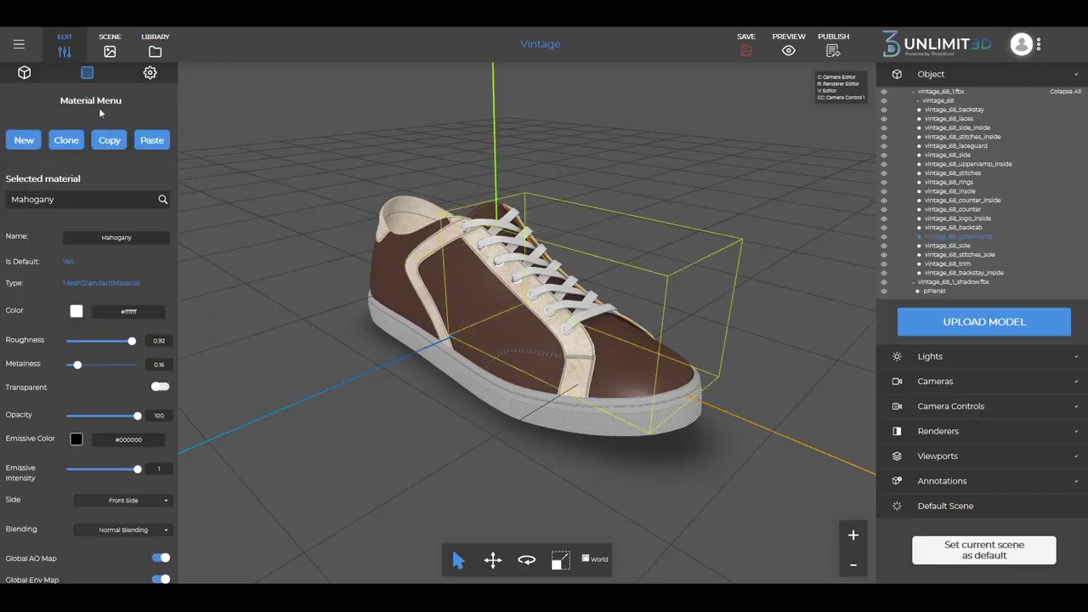
click(25, 74)
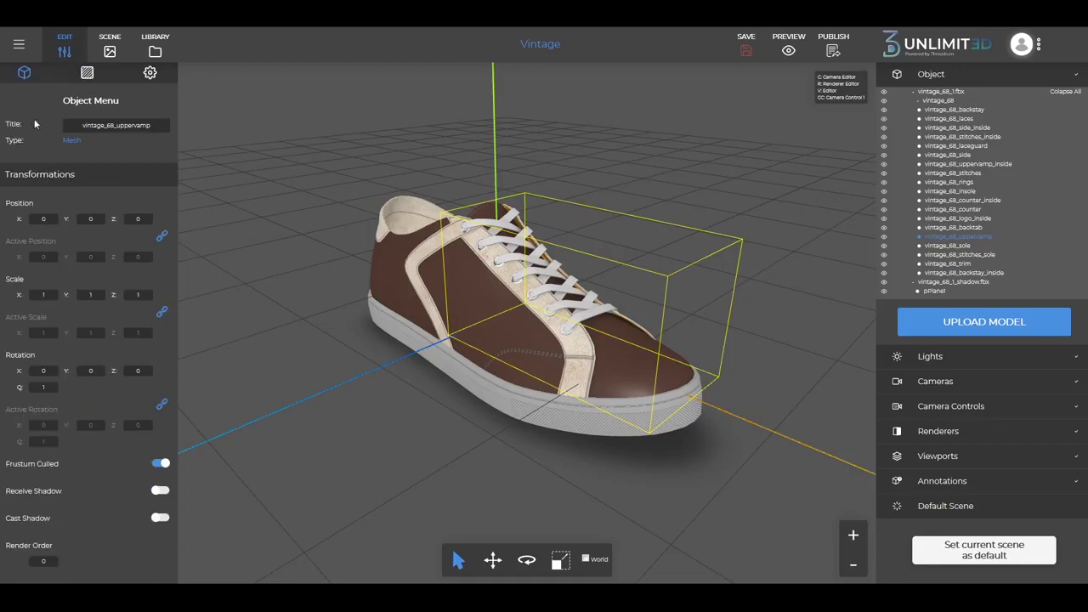
drag(80, 126, 174, 129)
key(ctrl+c)
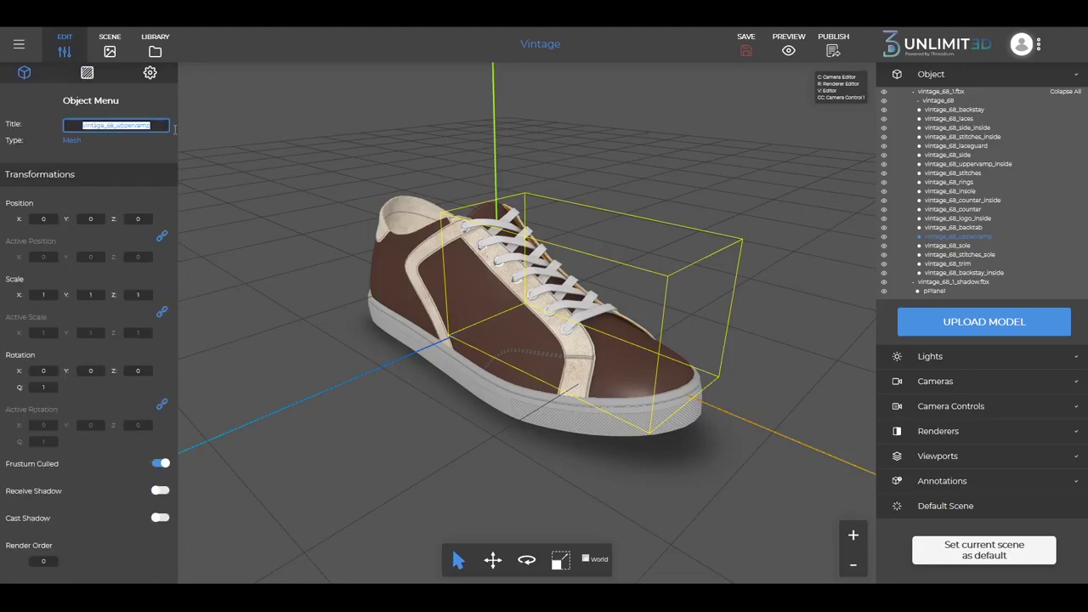
key(alt+Tab)
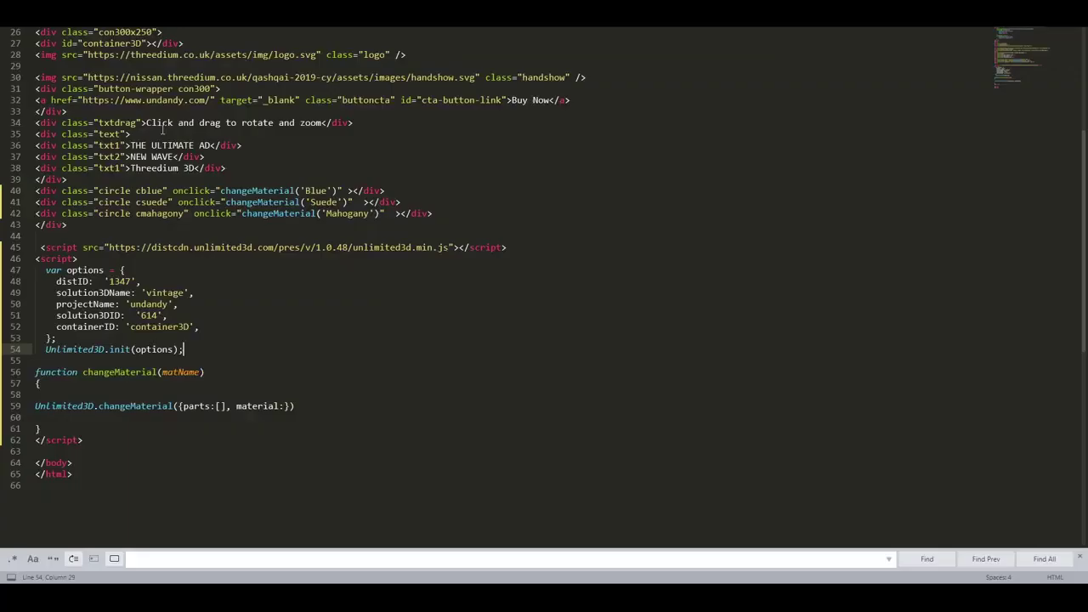
click(222, 407)
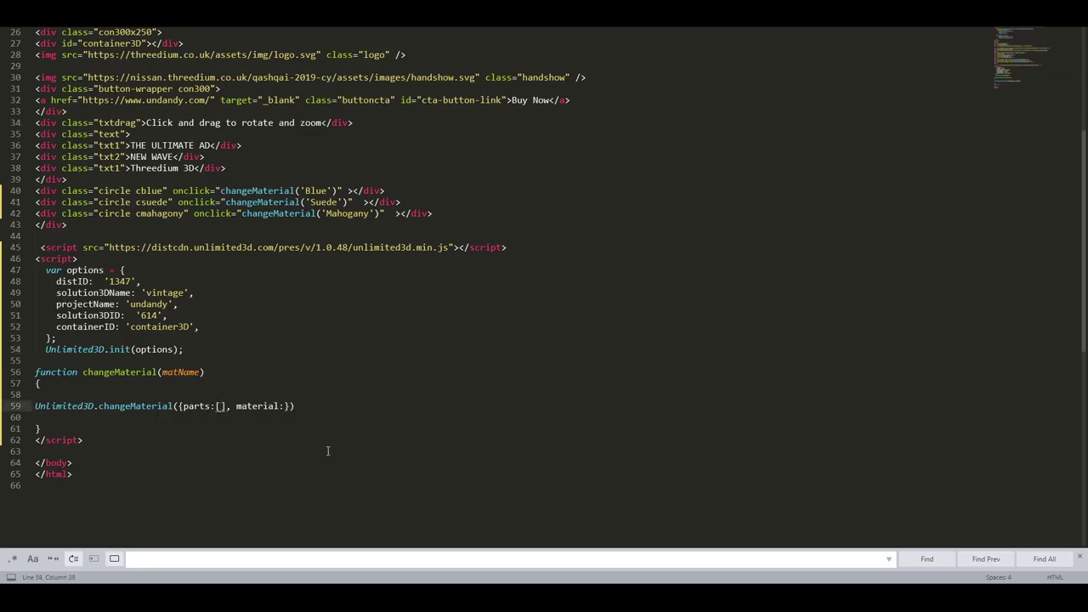
text(')
key(ctrl+v)
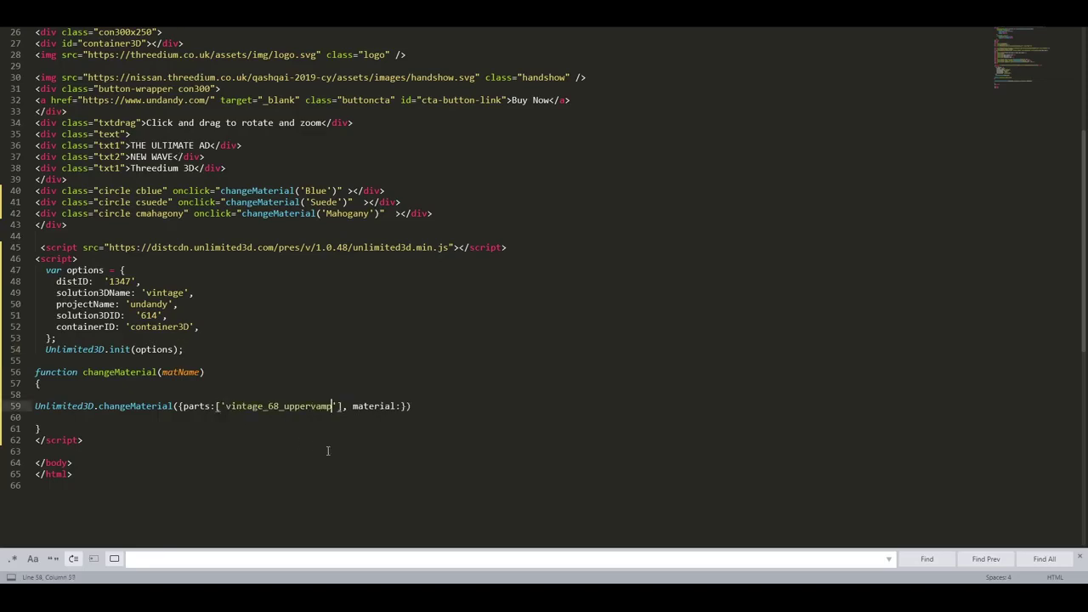
text(,)
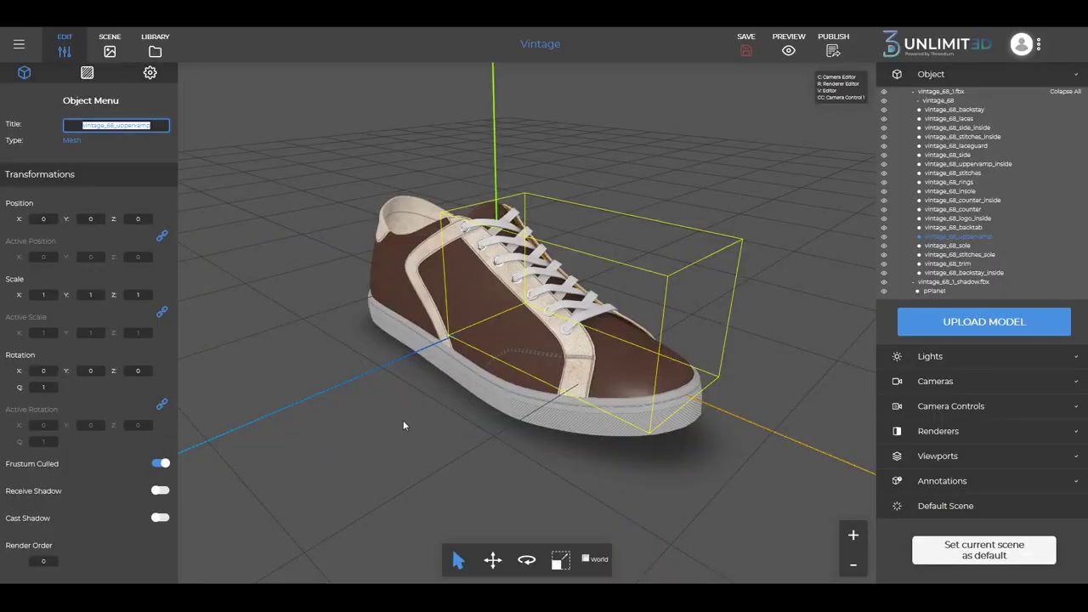
Add 'vintage_68_side', copied from the shoe's side panel, to the parts list.
mouse_move(403, 420)
mouse_down()
mouse_move(460, 411)
mouse_move(456, 280)
mouse_up()
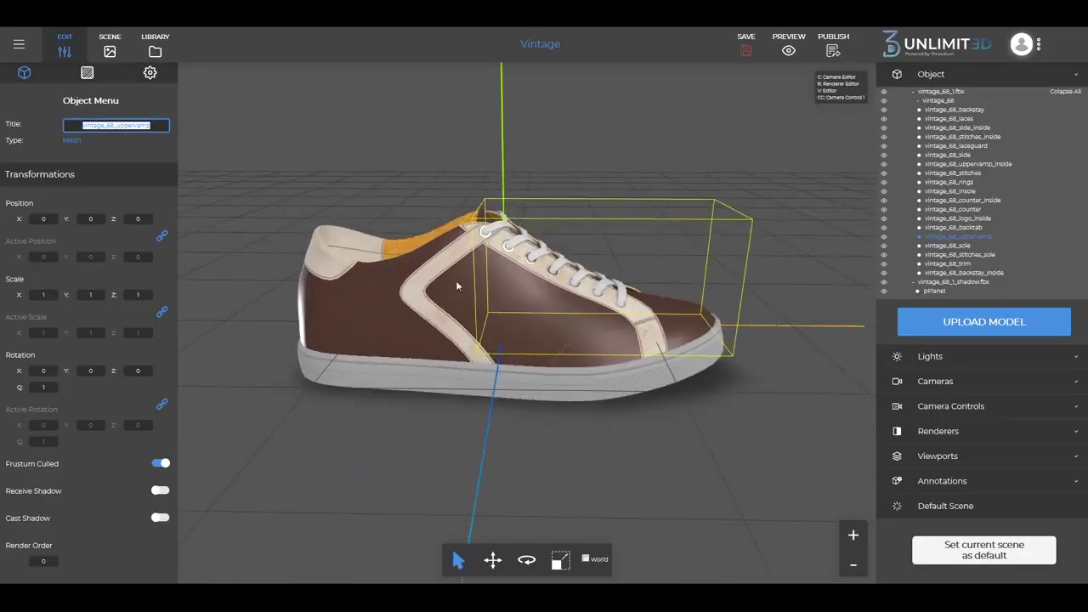
click(455, 279)
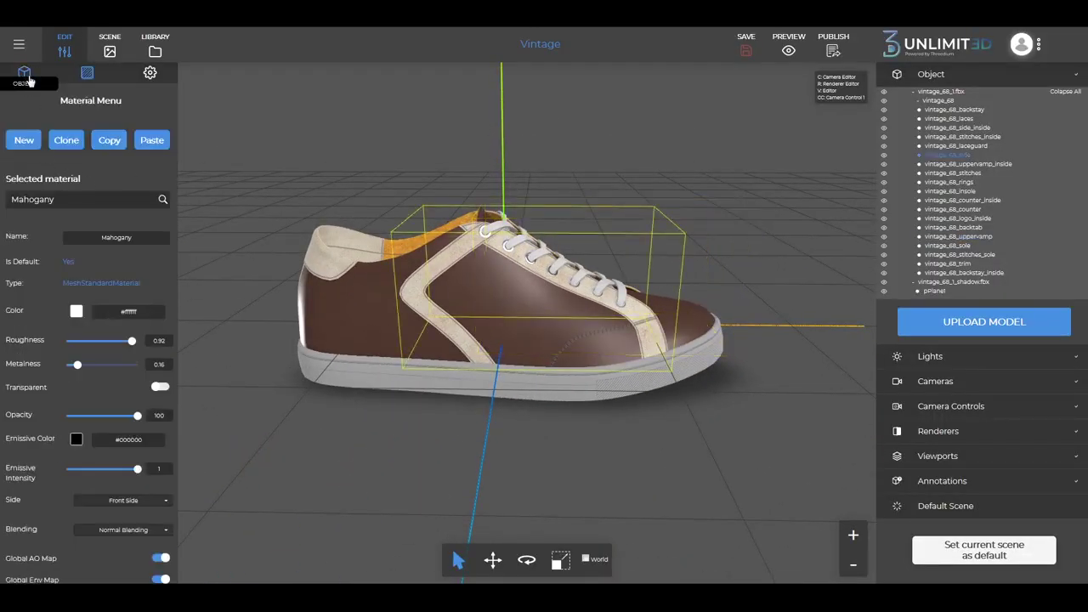
click(27, 77)
click(108, 124)
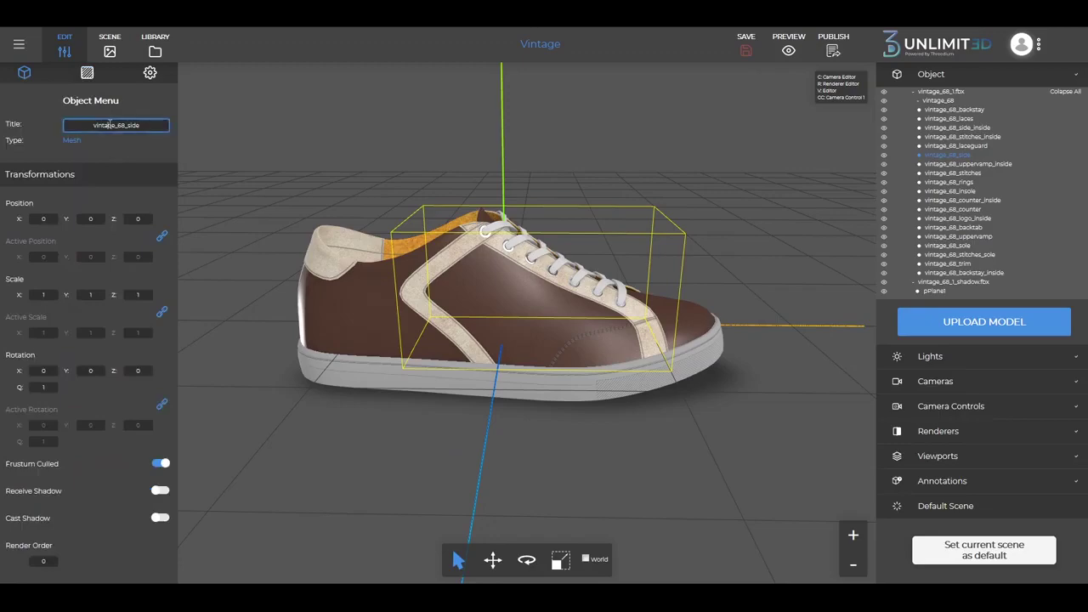
double_click(110, 124)
key(ctrl+c)
key(alt+Tab)
text(')
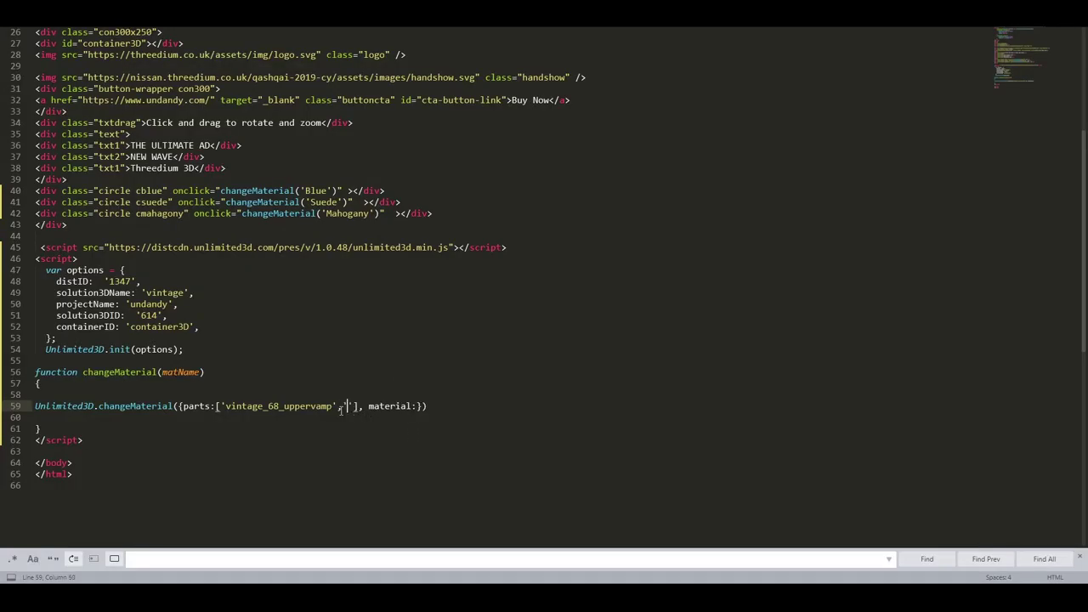
key(ctrl+v)
text(,)
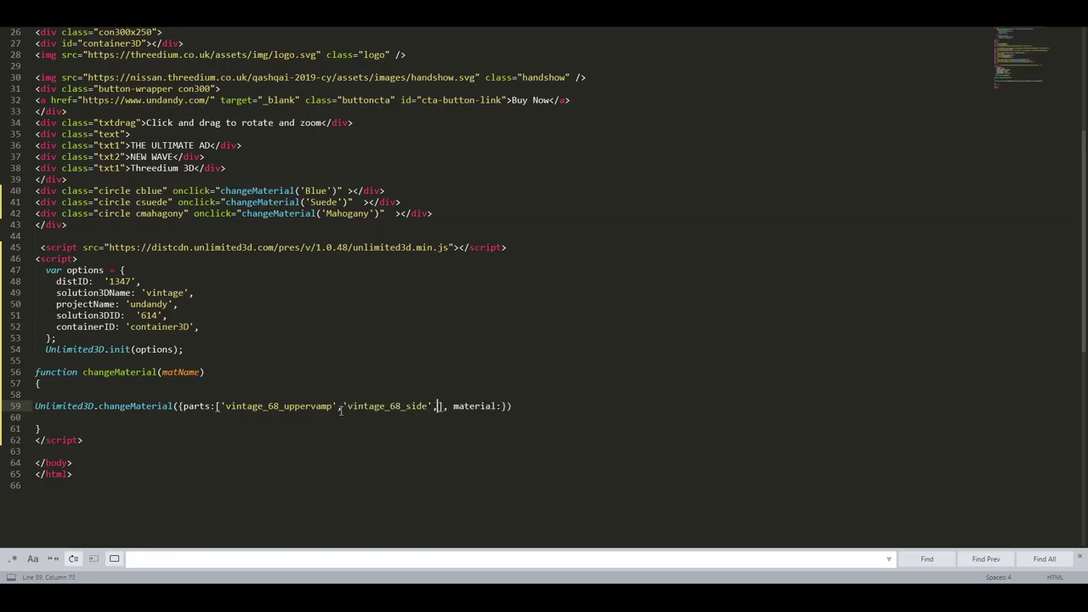
Add 'vintage_68_counter' for the heel counter part to the parts list.
key(alt+Tab)
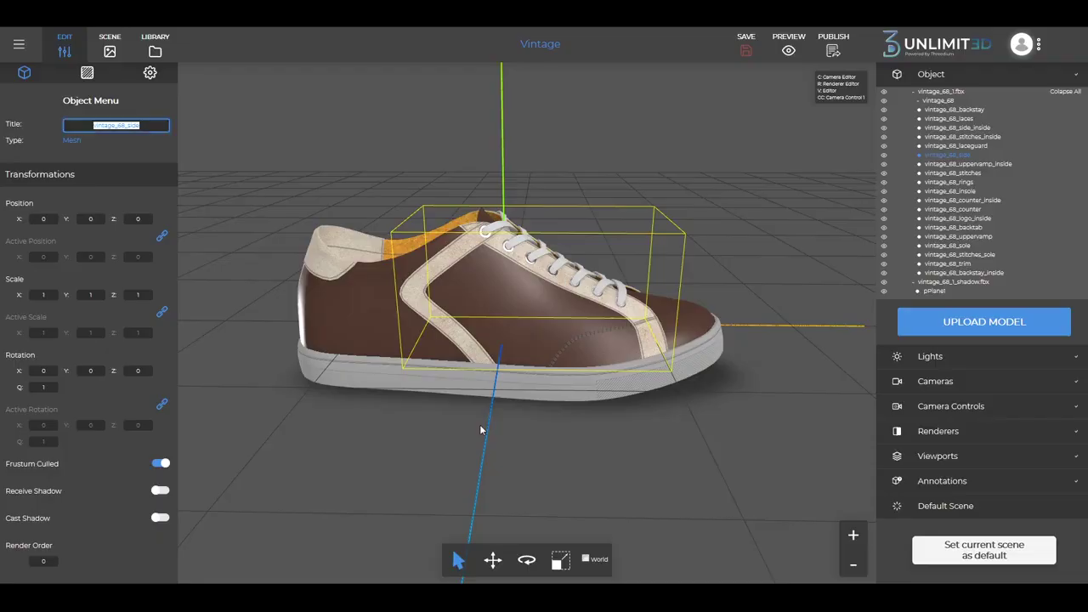
mouse_move(384, 370)
mouse_down()
mouse_move(435, 353)
mouse_move(354, 296)
mouse_up()
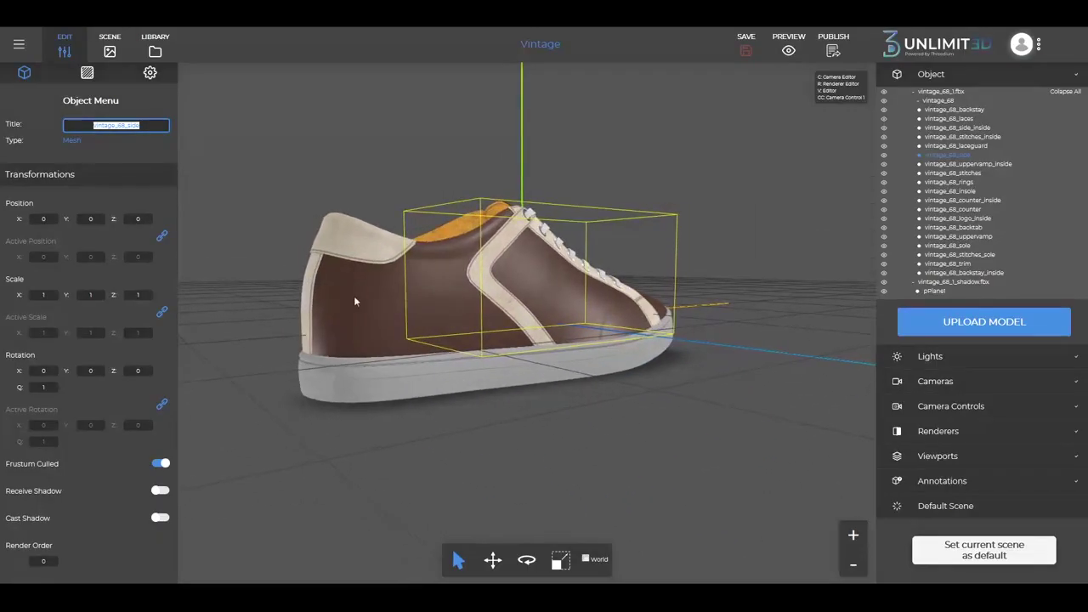
double_click(346, 296)
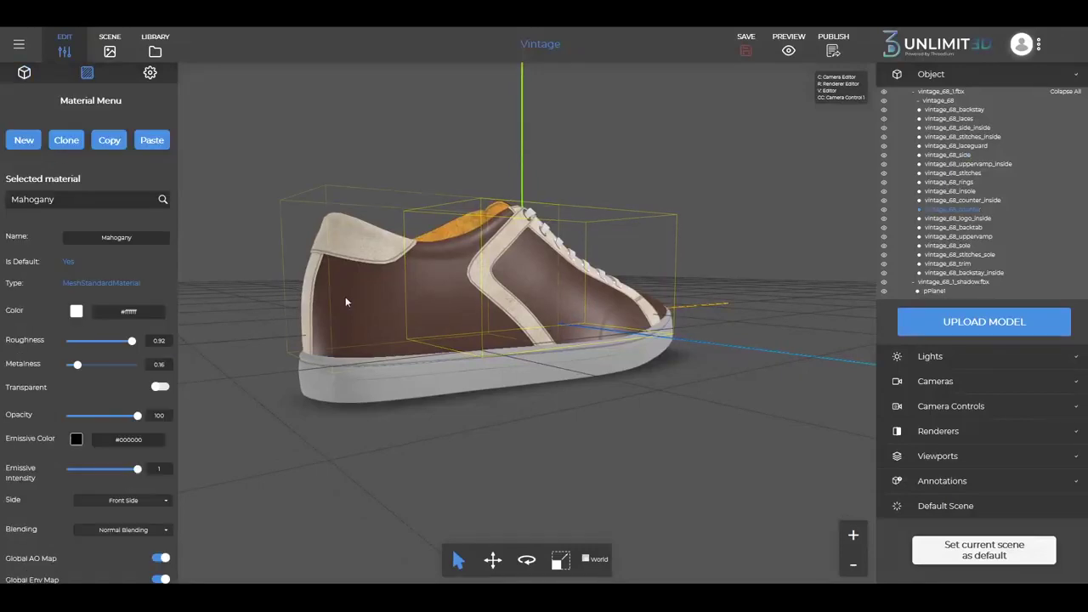
click(24, 73)
double_click(132, 125)
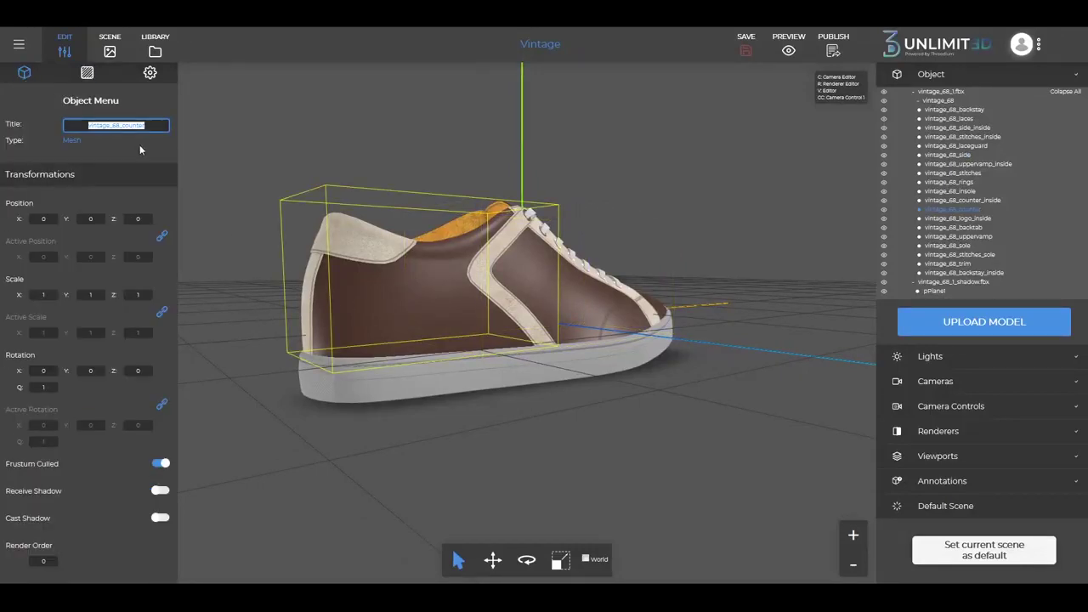
key(alt+Tab)
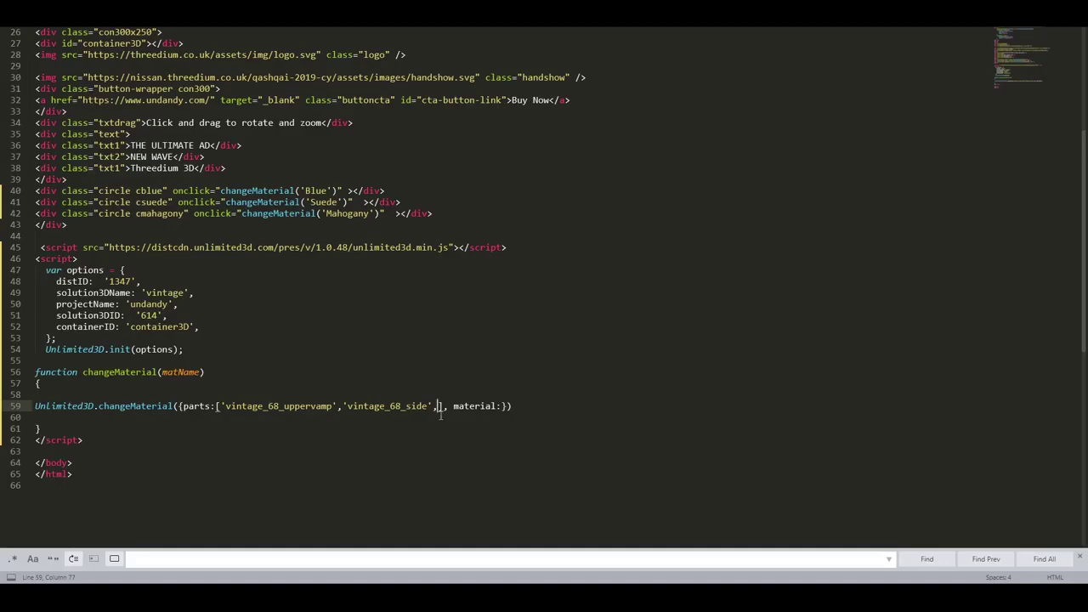
text('vintage_68_counter)
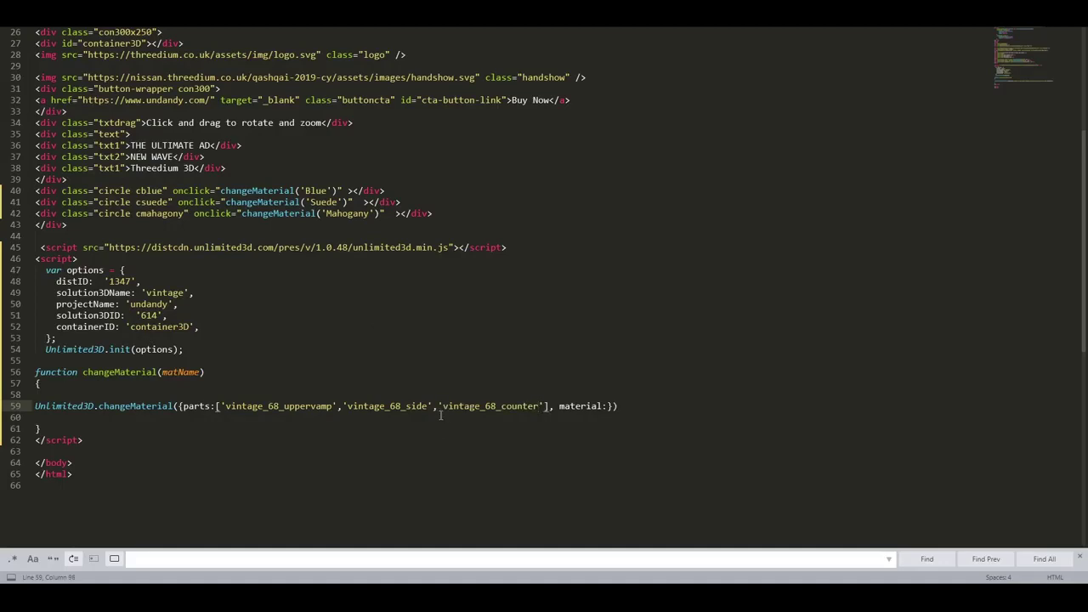
Set the material value to matName and save the HTML file.
click(477, 430)
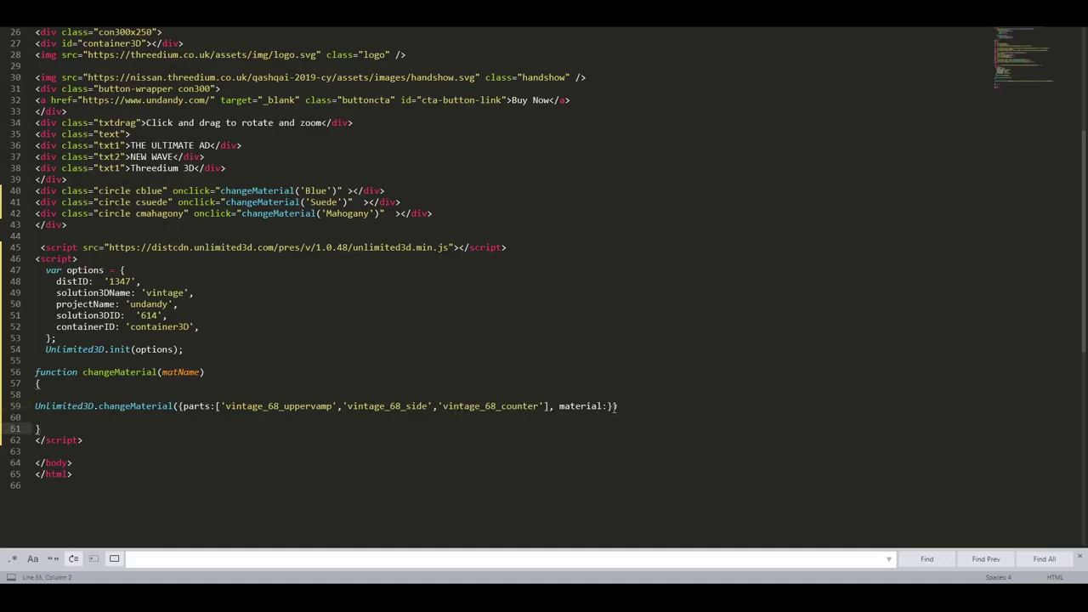
click(607, 406)
double_click(176, 373)
key(ctrl+c)
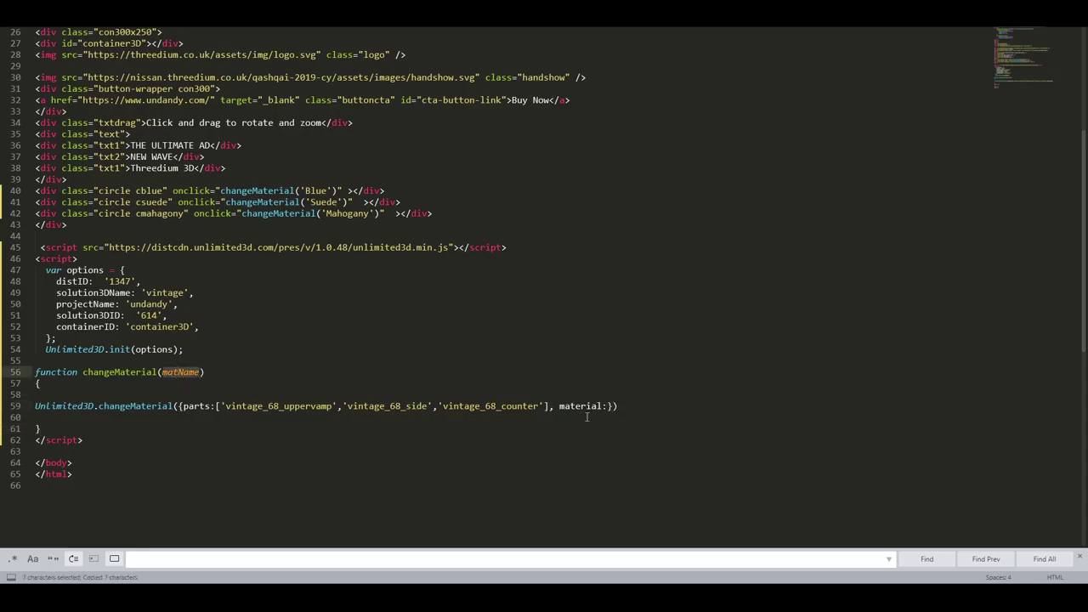
click(606, 407)
key(ctrl+v)
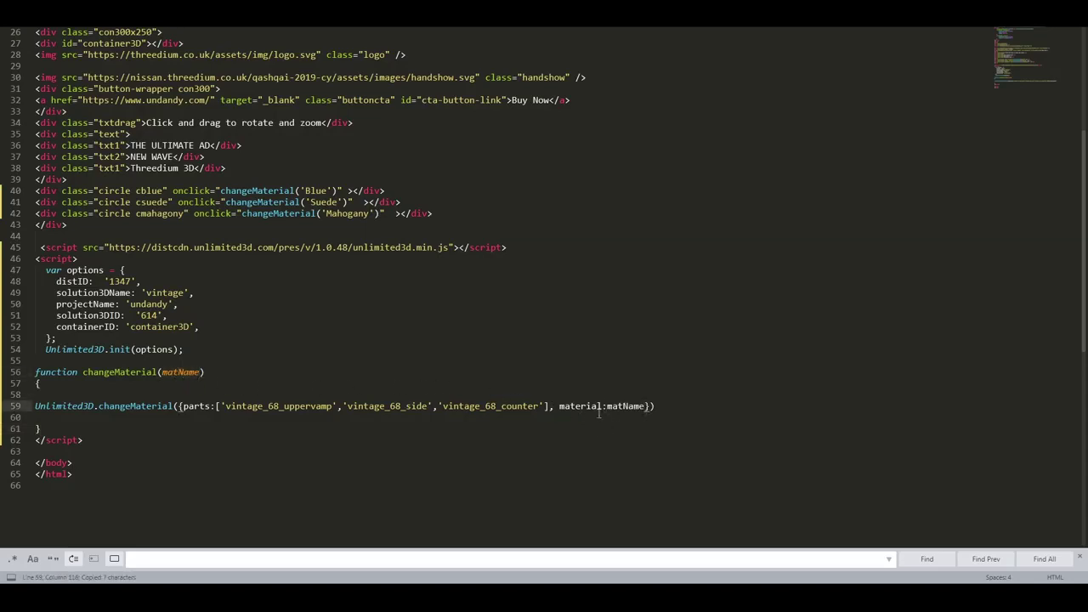
click(567, 433)
key(ctrl+s)
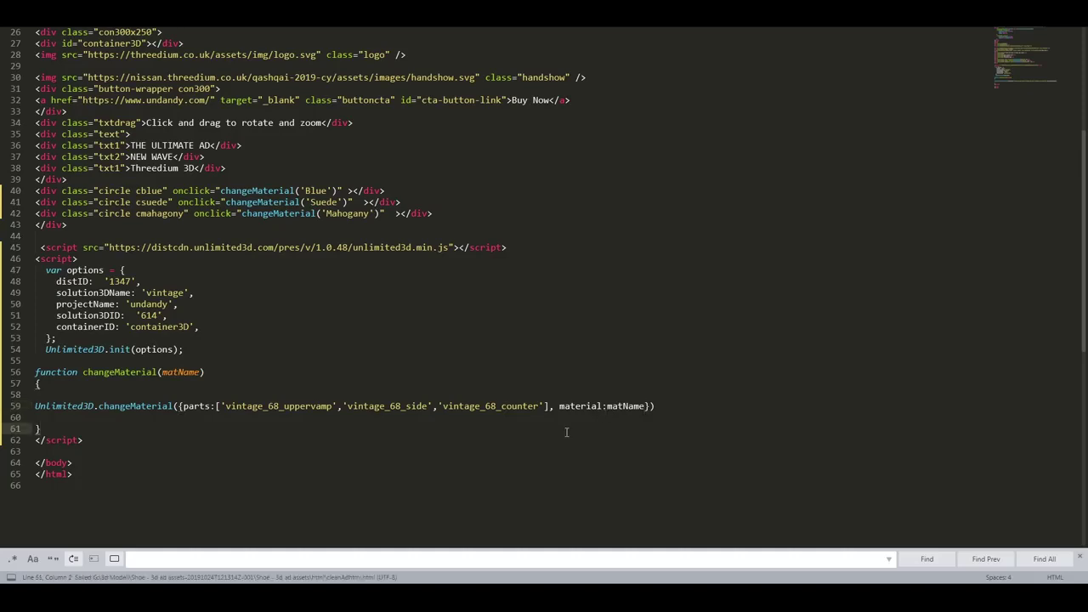
Switch from Sublime Text back to the browser showing the Vintage shoe editor.
key(alt+Tab)
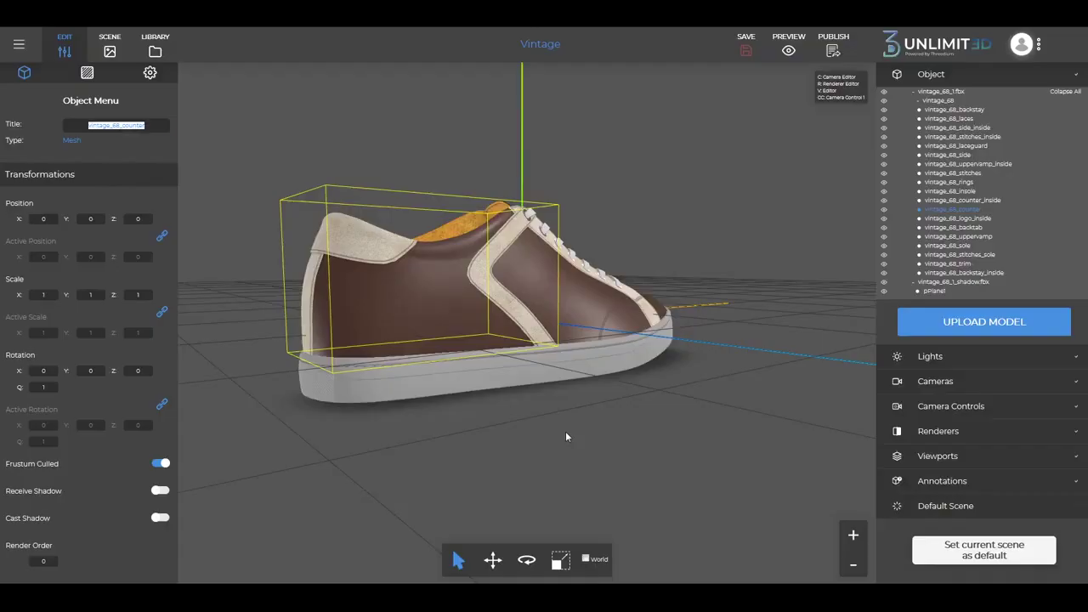